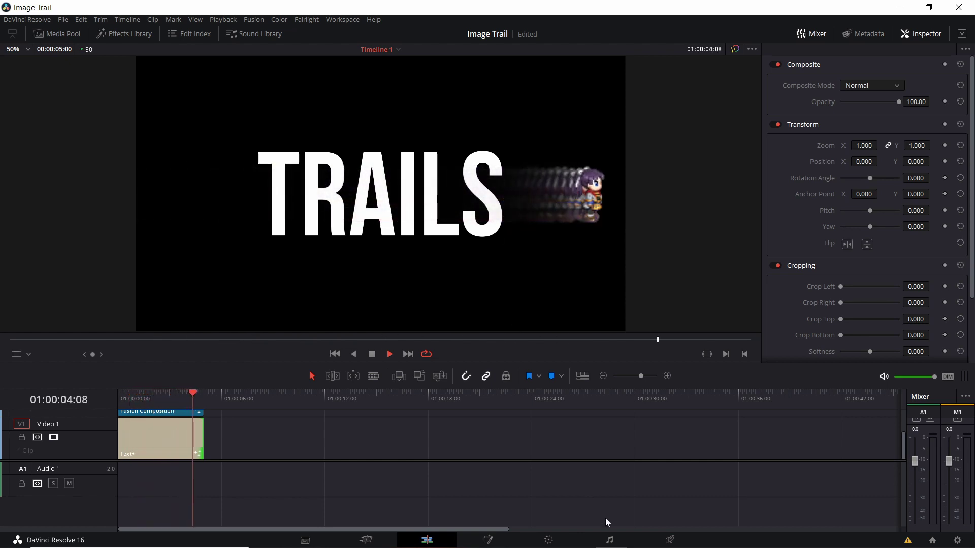
- Add a new Fusion Composition effect to the Video 2 track, in the empty stretch after the existing clips
{"action": "key", "text": "space"}
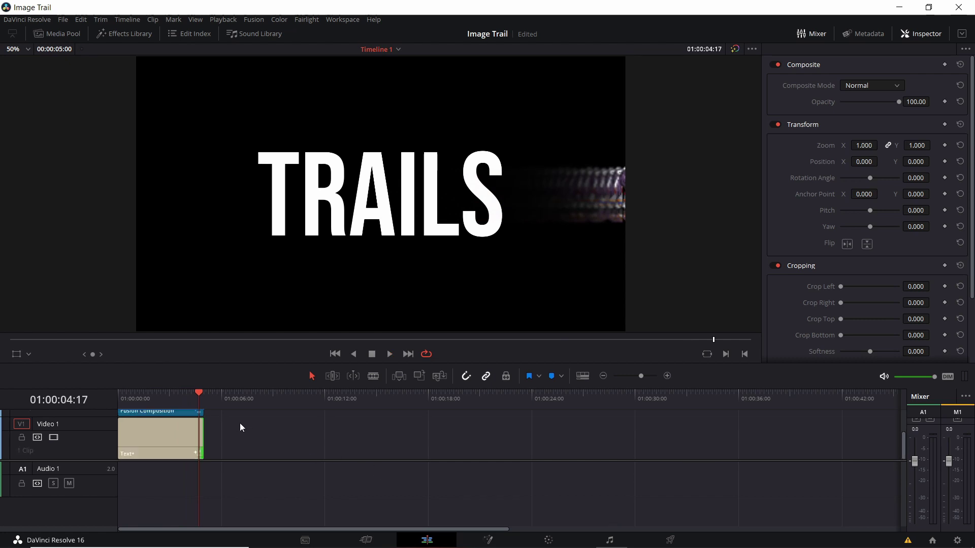
{"action": "left_click", "coordinate": [184, 415]}
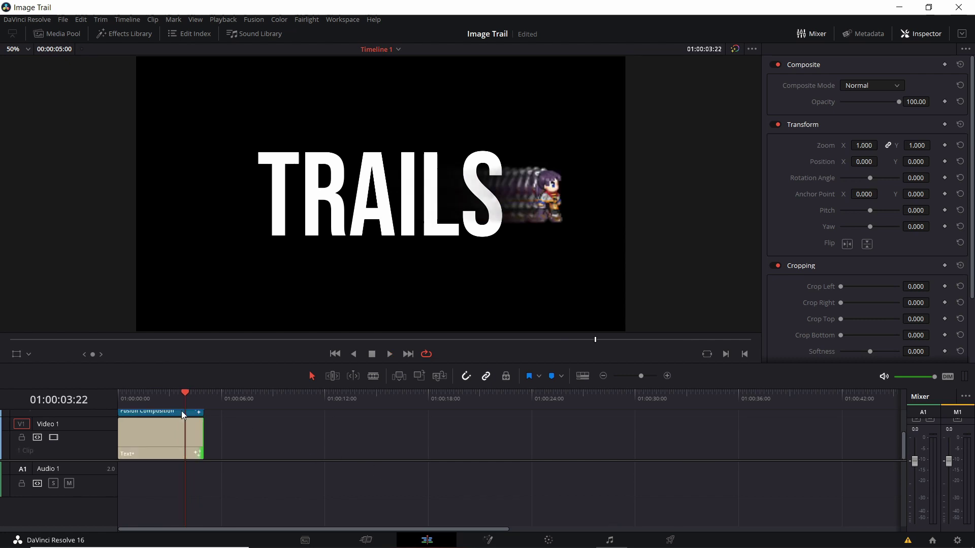
{"action": "left_click", "coordinate": [109, 34]}
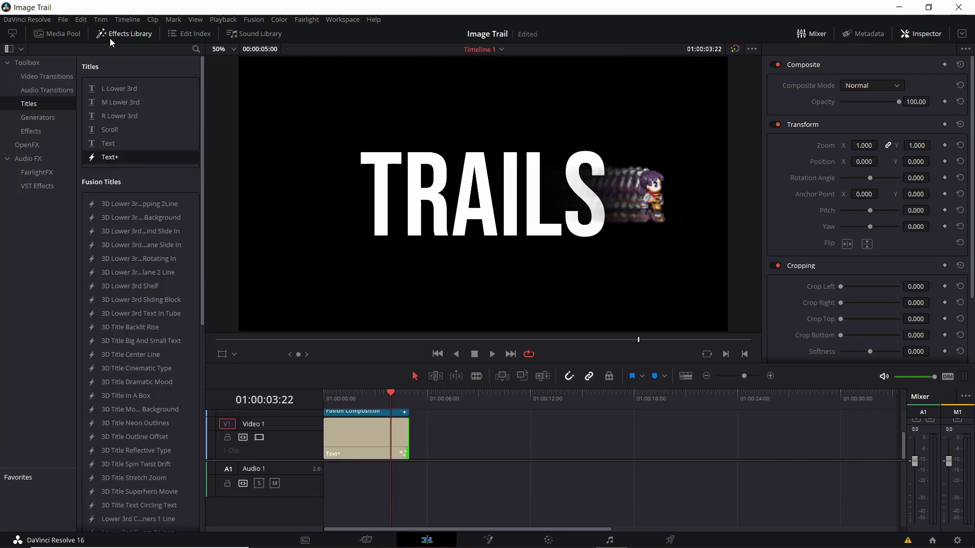
{"action": "left_click", "coordinate": [47, 128]}
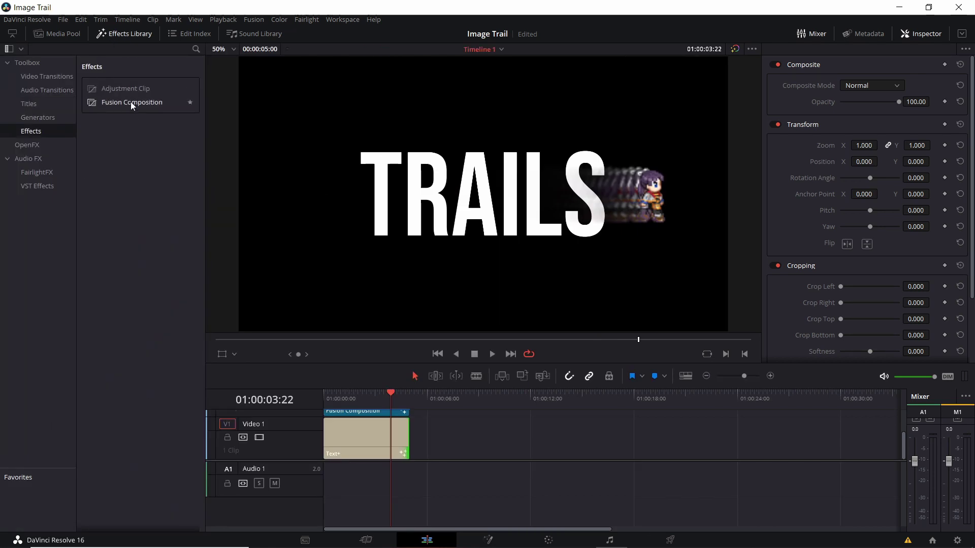
{"action": "left_click_drag", "start_coordinate": [130, 103], "coordinate": [459, 417]}
- Move the playhead to 01:00:09:00 over the new Fusion Composition clip and open that clip on the Fusion page
{"action": "left_click", "coordinate": [478, 397]}
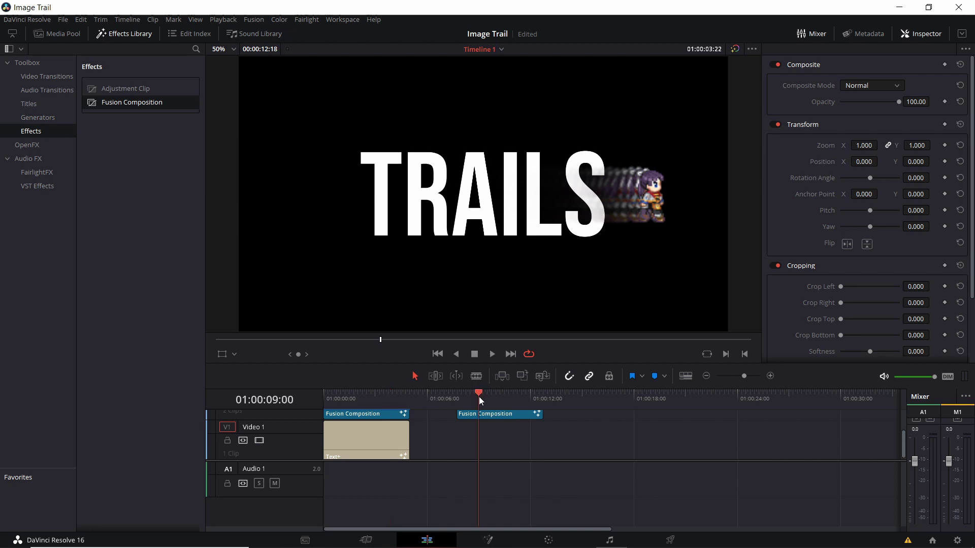
{"action": "left_click", "coordinate": [499, 420]}
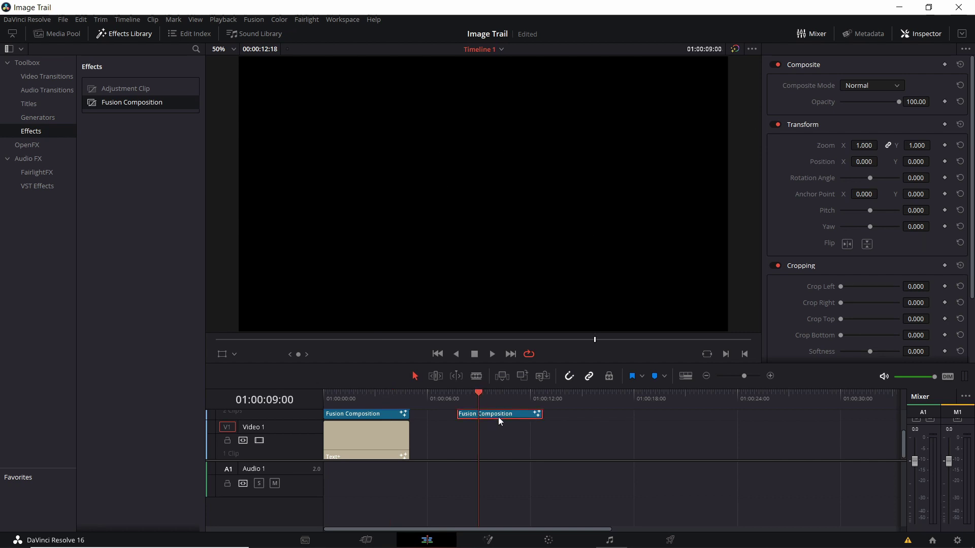
{"action": "scroll", "coordinate": [501, 416], "scroll_direction": "up", "scroll_amount": 2}
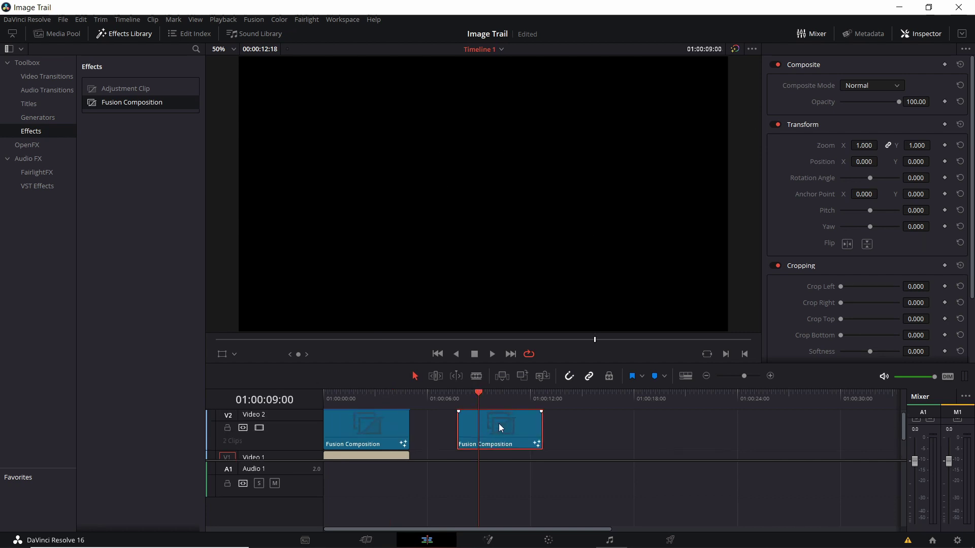
{"action": "left_click", "coordinate": [497, 539]}
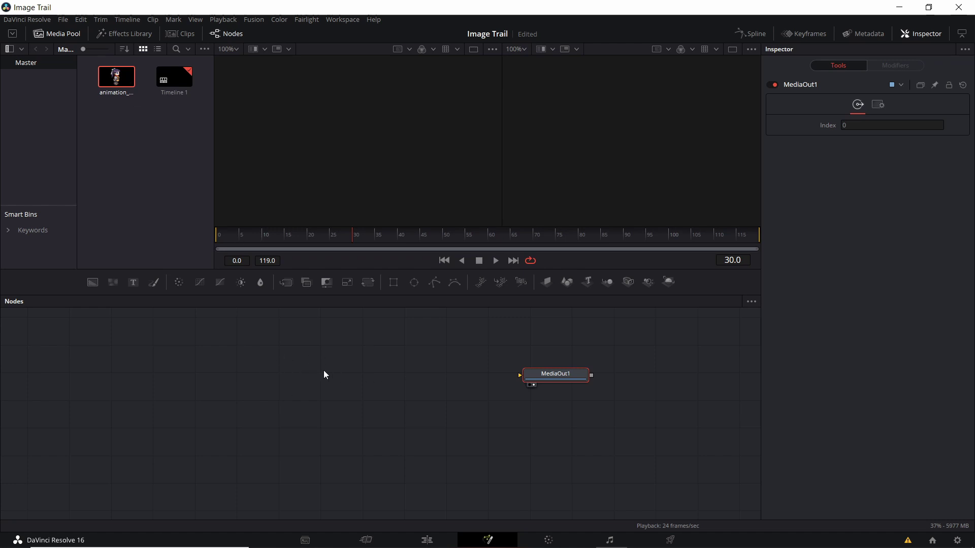
- Bring the four animation_girl_right PNG files from the RunRight folder into the media pool and place the image sequence in the node graph
{"action": "key", "text": "alt+Tab"}
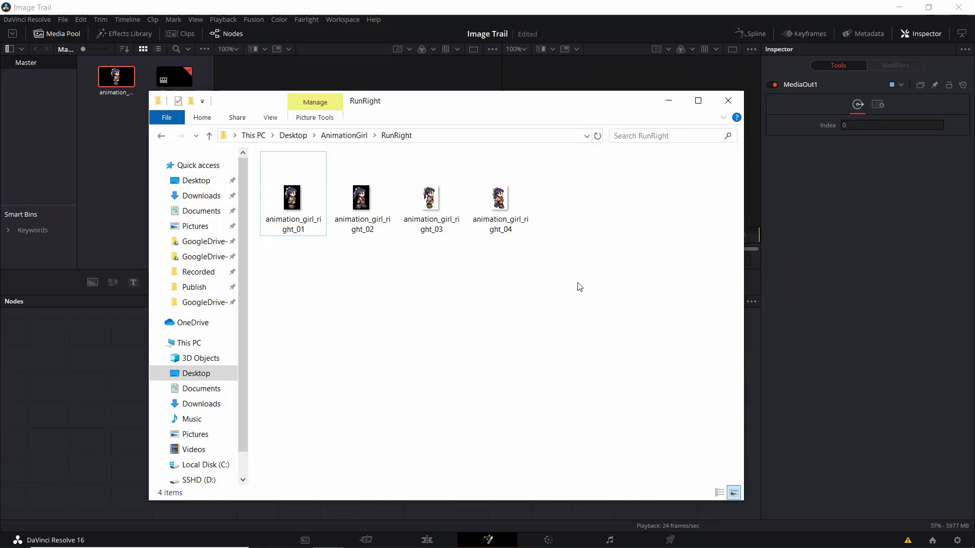
{"action": "left_click_drag", "start_coordinate": [578, 283], "coordinate": [317, 226]}
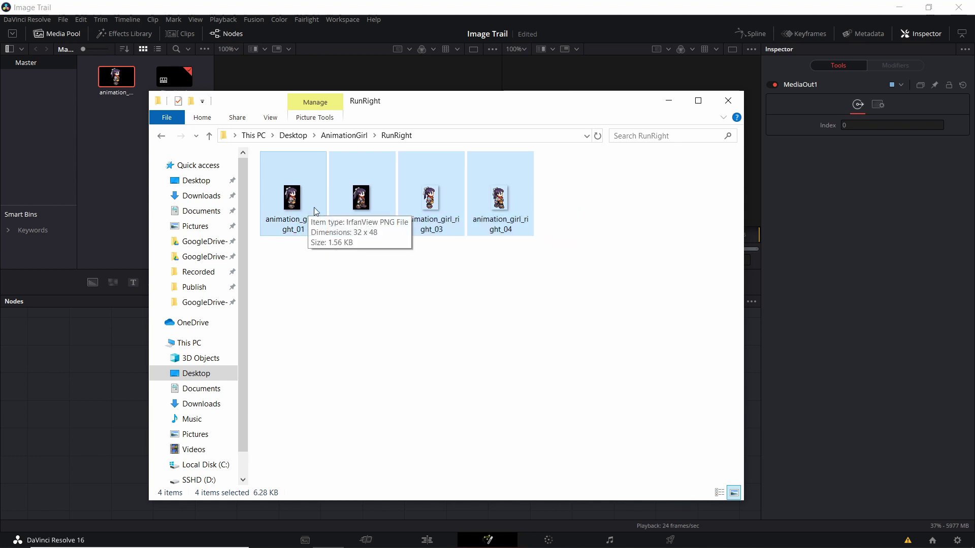
{"action": "left_click", "coordinate": [496, 270]}
{"action": "left_click_drag", "start_coordinate": [539, 261], "coordinate": [267, 177]}
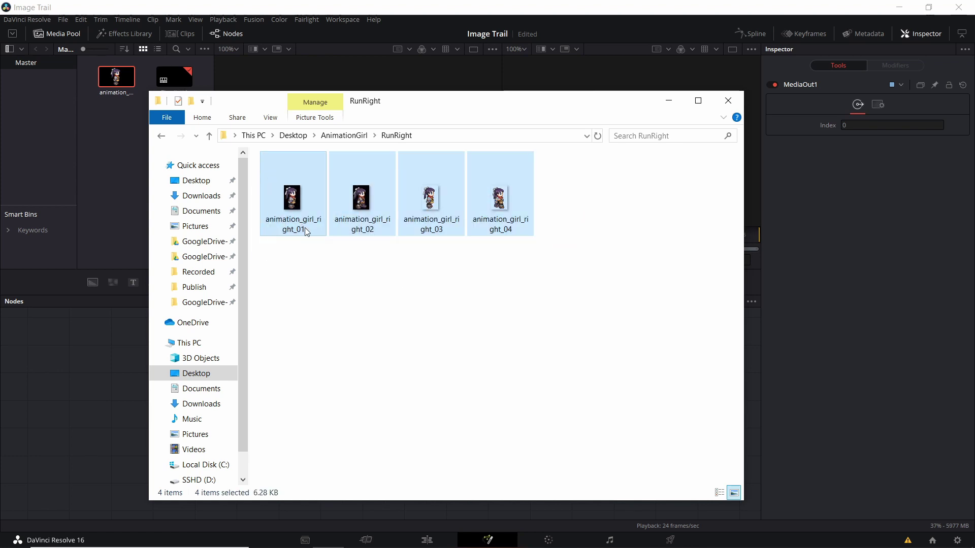
{"action": "left_click_drag", "start_coordinate": [484, 231], "coordinate": [114, 118]}
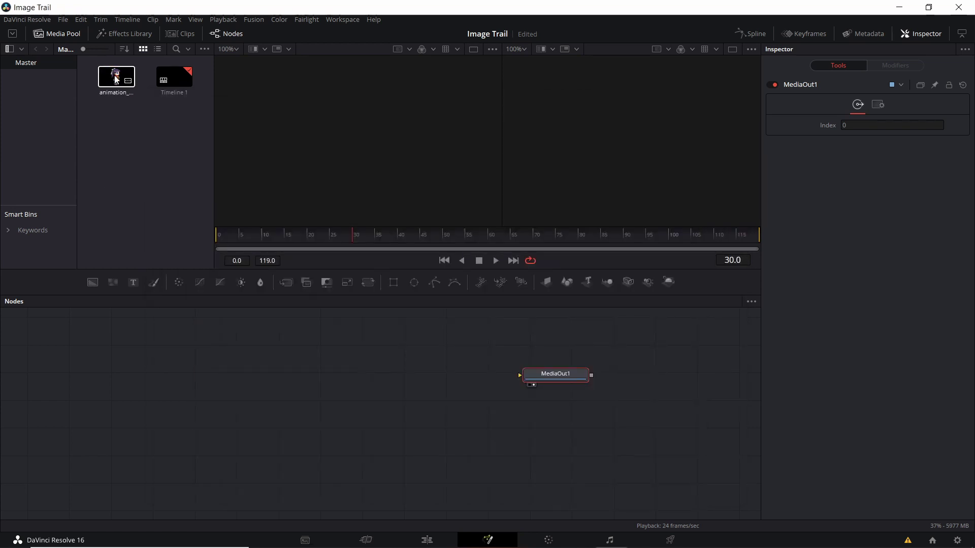
{"action": "left_click_drag", "start_coordinate": [116, 79], "coordinate": [250, 378]}
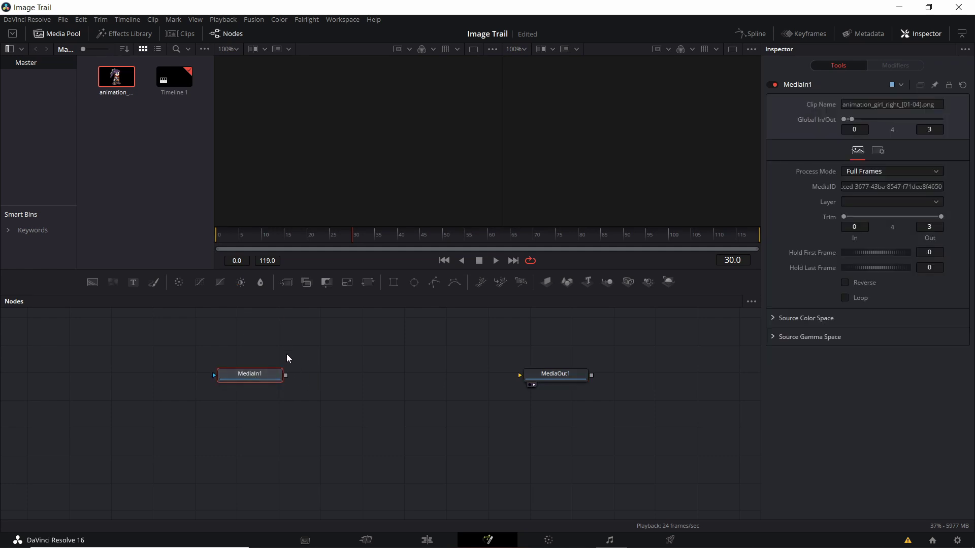
{"action": "key", "text": "ctrl+f"}
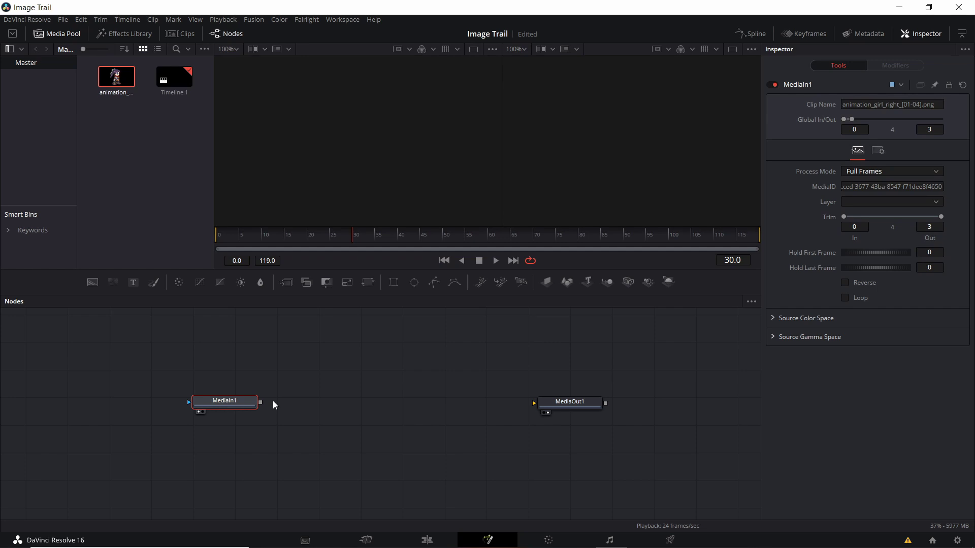
- Add an Image Plane 3D node and feed it from MediaIn1
{"action": "right_click", "coordinate": [306, 214]}
{"action": "mouse_move", "coordinate": [414, 219]}
{"action": "mouse_move", "coordinate": [470, 186]}
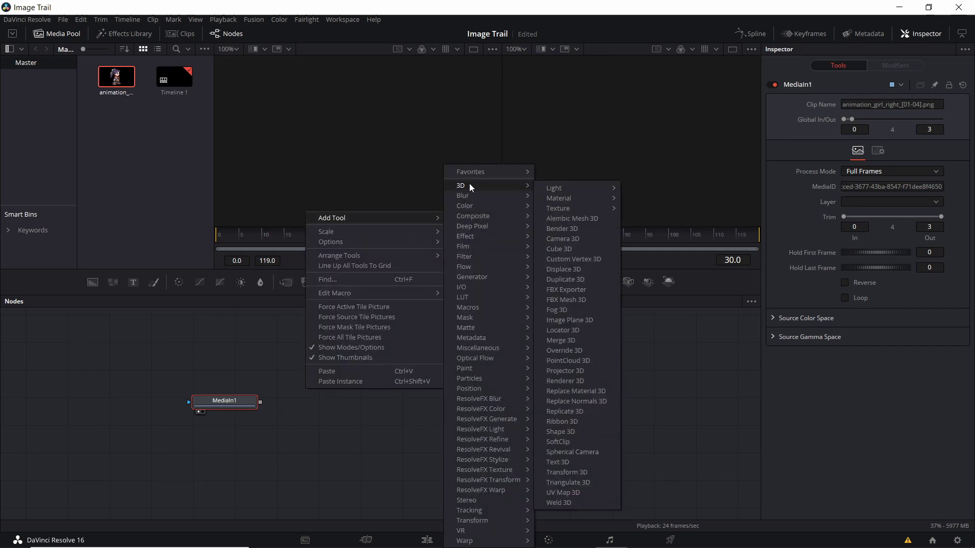
{"action": "left_click", "coordinate": [572, 319]}
{"action": "left_click_drag", "start_coordinate": [294, 392], "coordinate": [321, 391]}
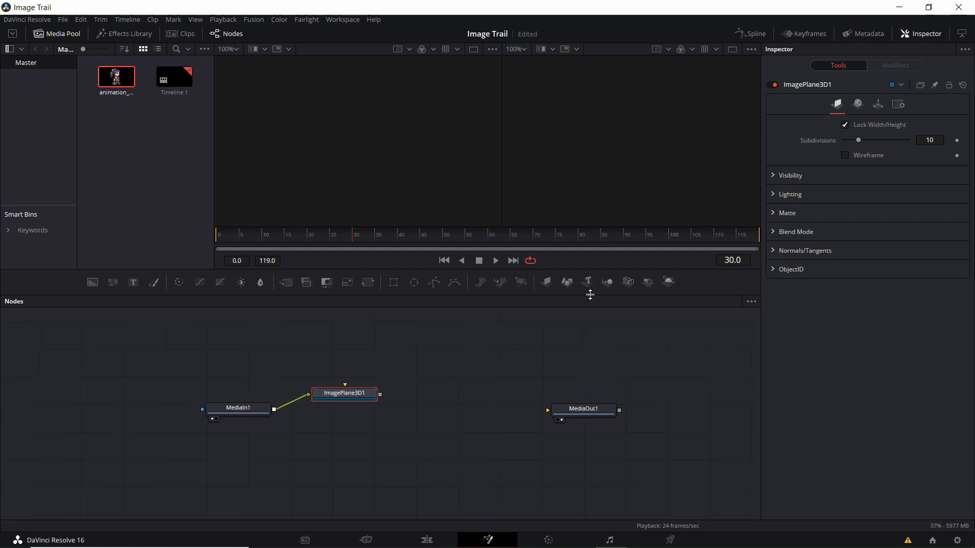
- Add a Renderer 3D node after ImagePlane3D1 and connect its output to MediaOut1
{"action": "left_click", "coordinate": [669, 283]}
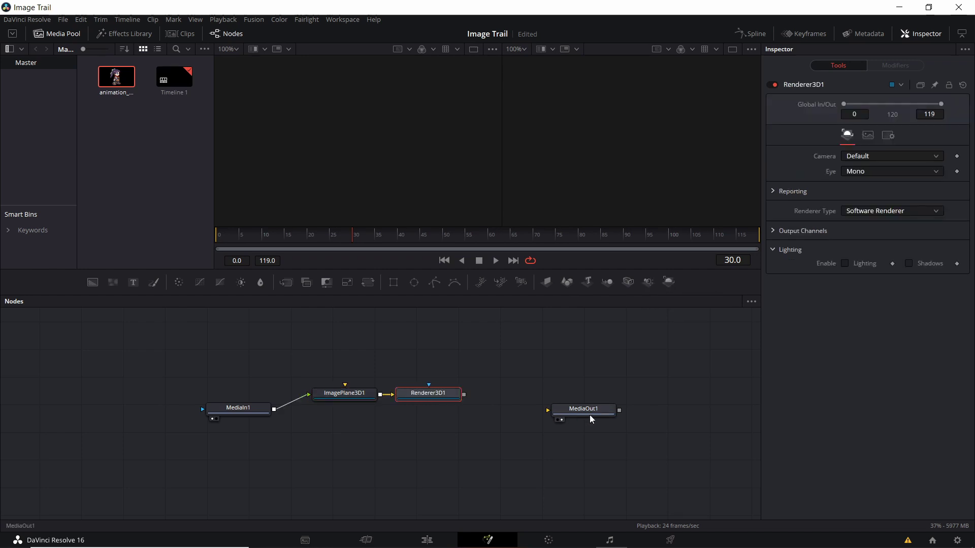
{"action": "left_click_drag", "start_coordinate": [589, 413], "coordinate": [620, 409]}
{"action": "left_click", "coordinate": [456, 400]}
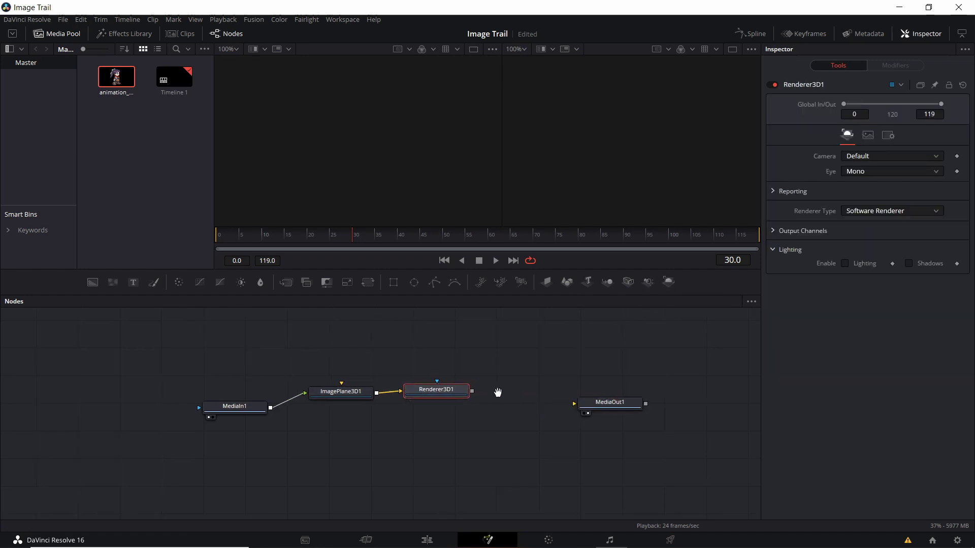
{"action": "left_click_drag", "start_coordinate": [460, 390], "coordinate": [562, 403]}
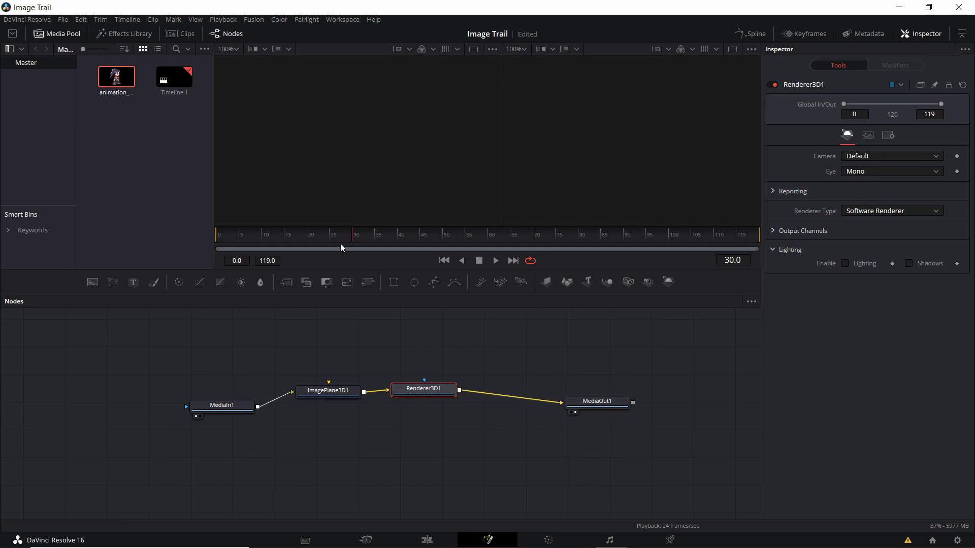
- Return to frame 0 and enable Loop for the image sequence in MediaIn1
{"action": "left_click_drag", "start_coordinate": [222, 231], "coordinate": [196, 233]}
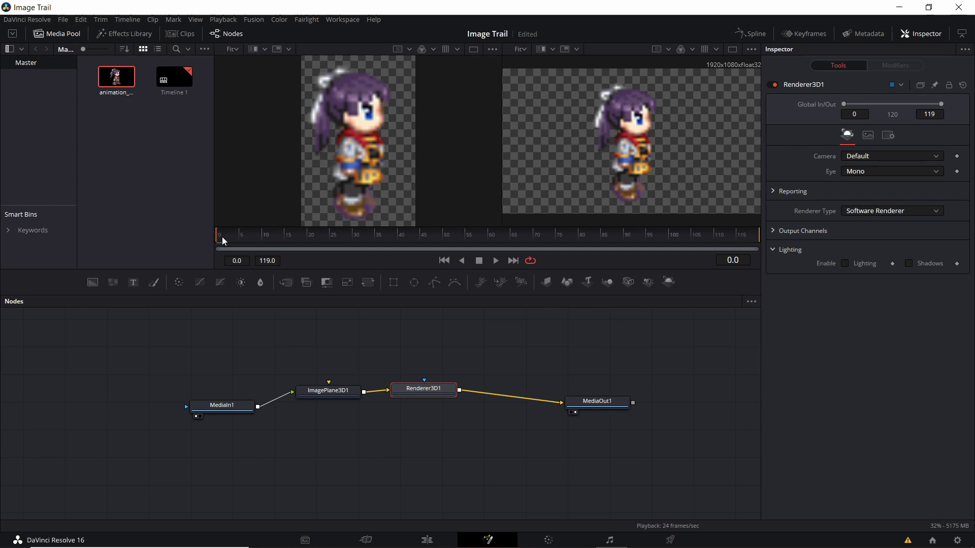
{"action": "left_click", "coordinate": [264, 234]}
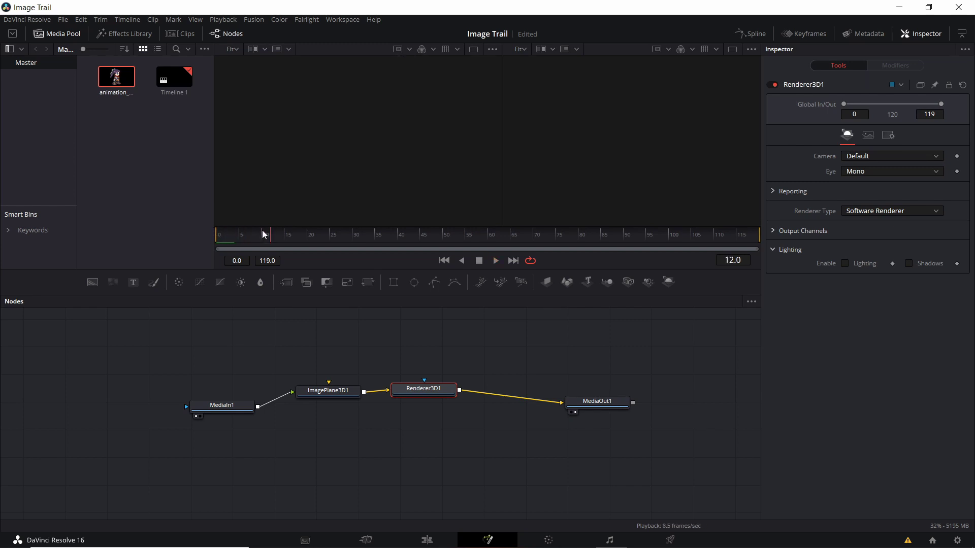
{"action": "left_click_drag", "start_coordinate": [264, 235], "coordinate": [221, 227]}
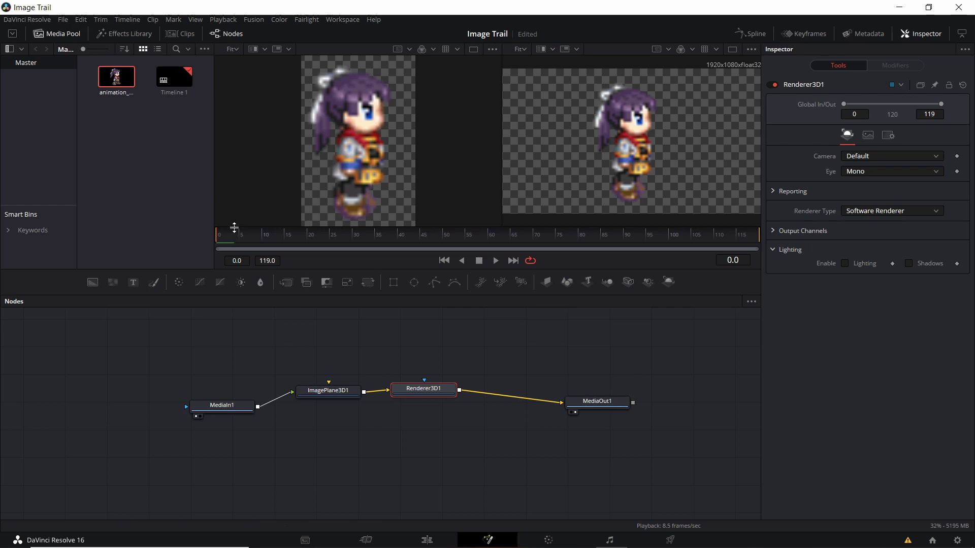
{"action": "left_click", "coordinate": [226, 406]}
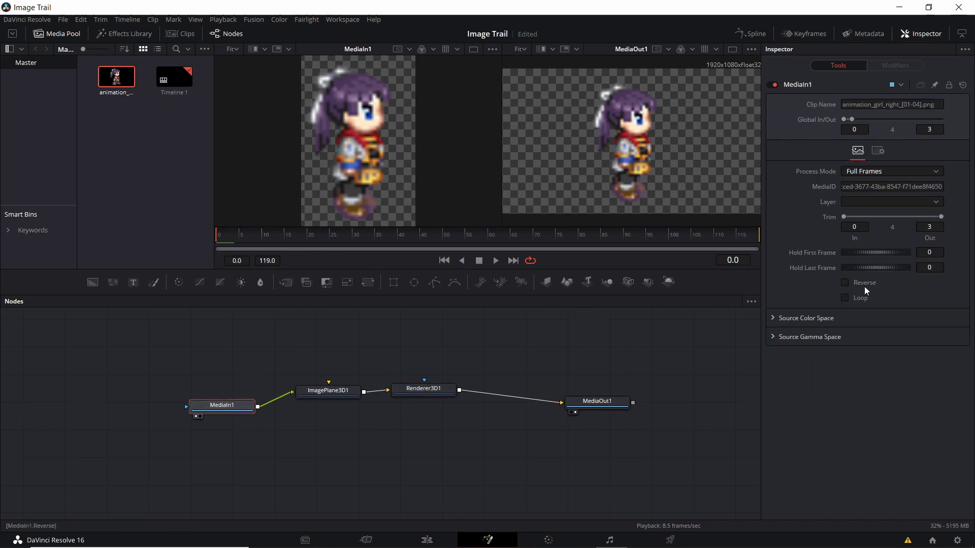
{"action": "left_click", "coordinate": [845, 297]}
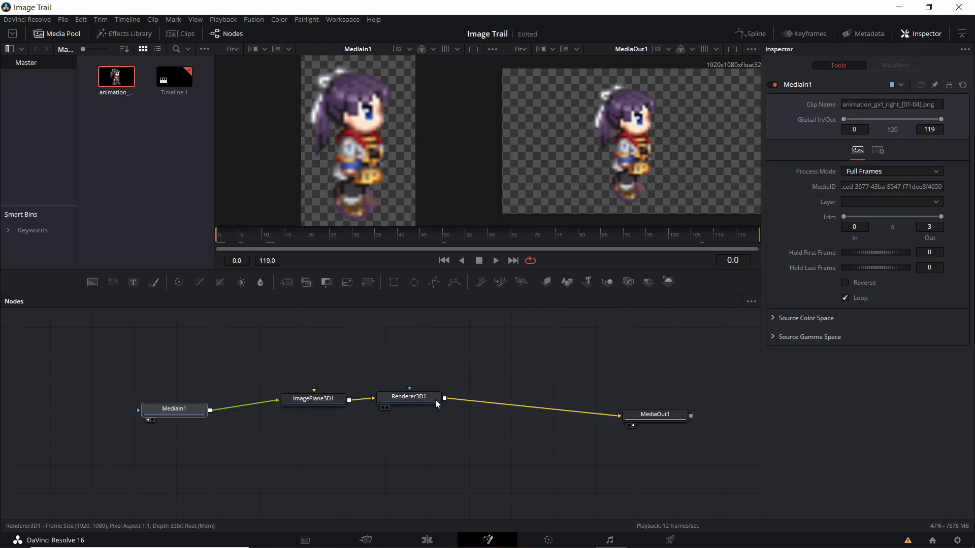
- Insert a Trails effect node between Renderer3D1 and MediaOut1 and space the nodes apart
{"action": "left_click", "coordinate": [435, 402]}
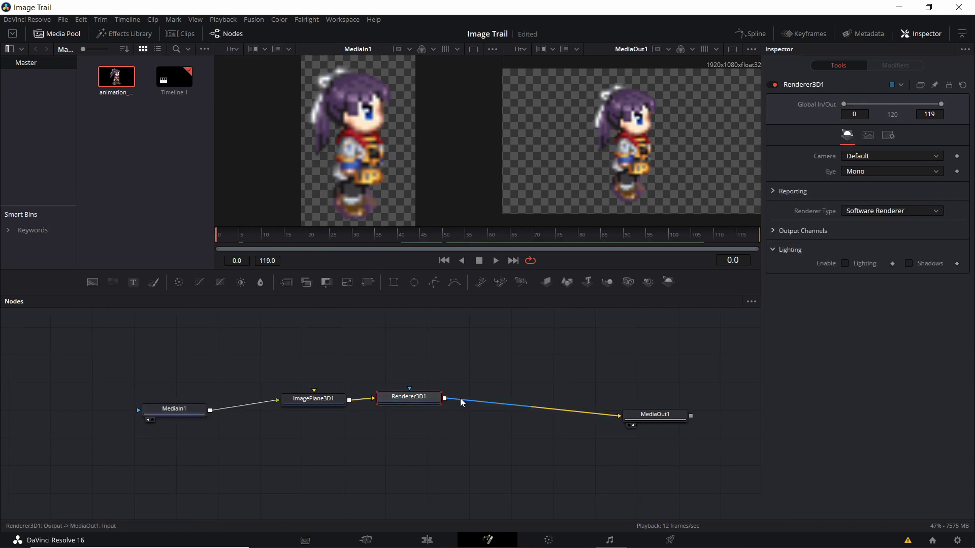
{"action": "right_click", "coordinate": [460, 398]}
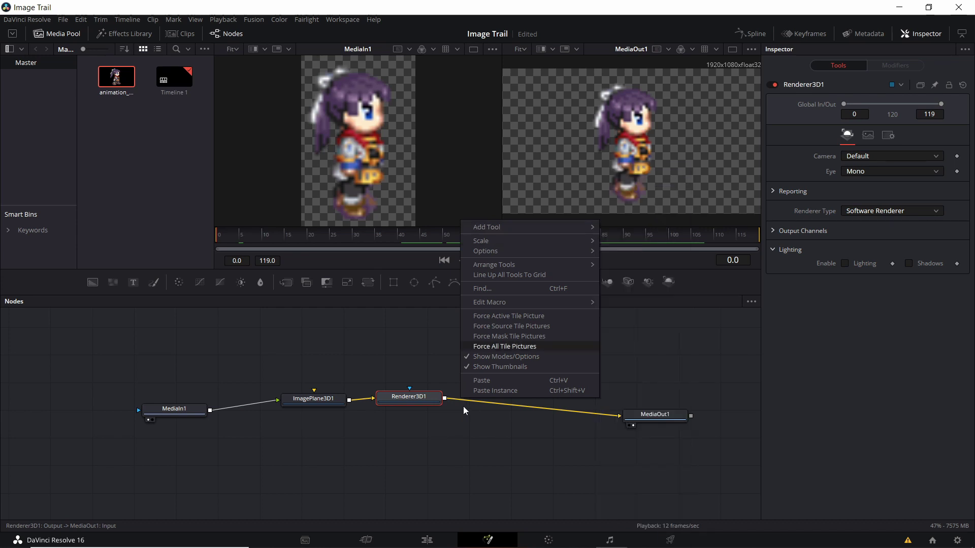
{"action": "mouse_move", "coordinate": [523, 224]}
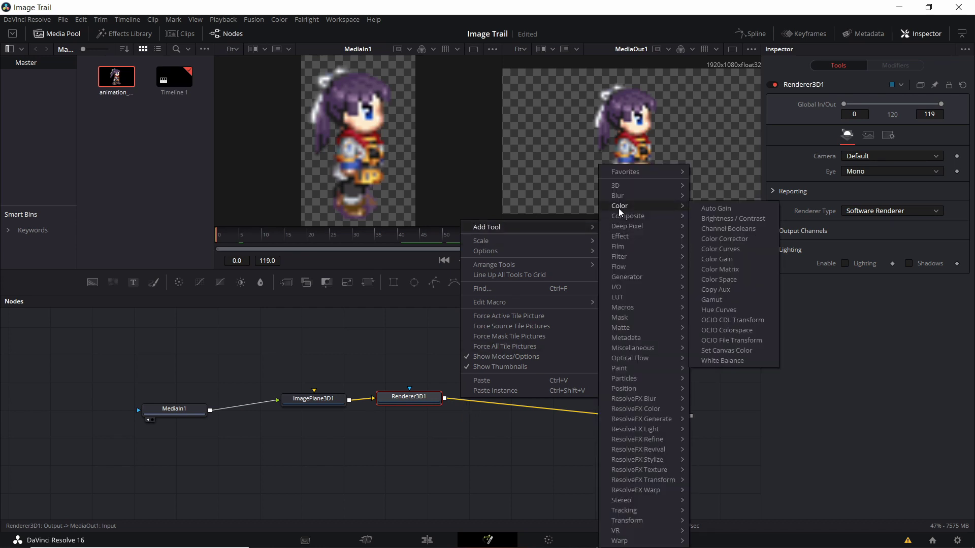
{"action": "mouse_move", "coordinate": [632, 234]}
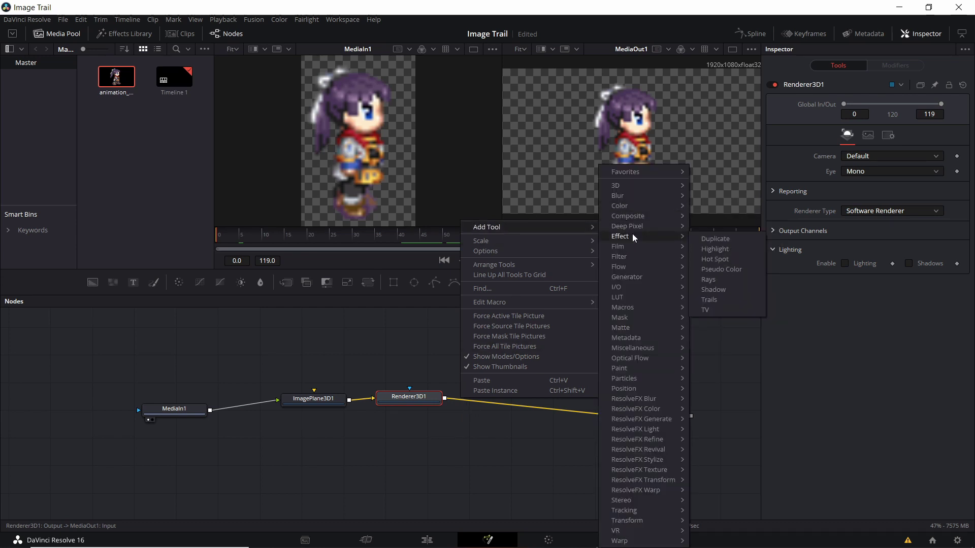
{"action": "left_click", "coordinate": [708, 298]}
{"action": "left_click_drag", "start_coordinate": [487, 396], "coordinate": [543, 392]}
{"action": "left_click_drag", "start_coordinate": [397, 426], "coordinate": [397, 402]}
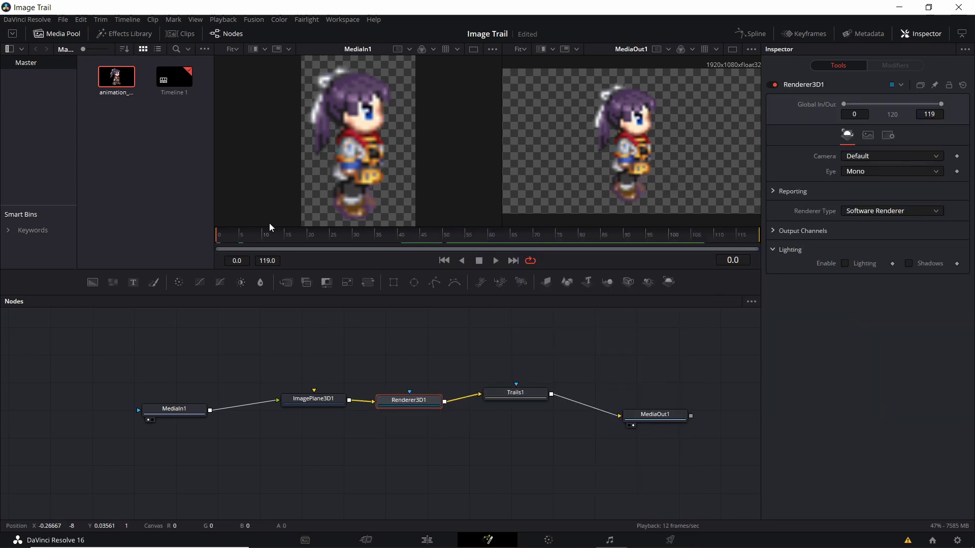
- Play back the composition to check the trail effect and enlarge the viewer area
{"action": "key", "text": "space"}
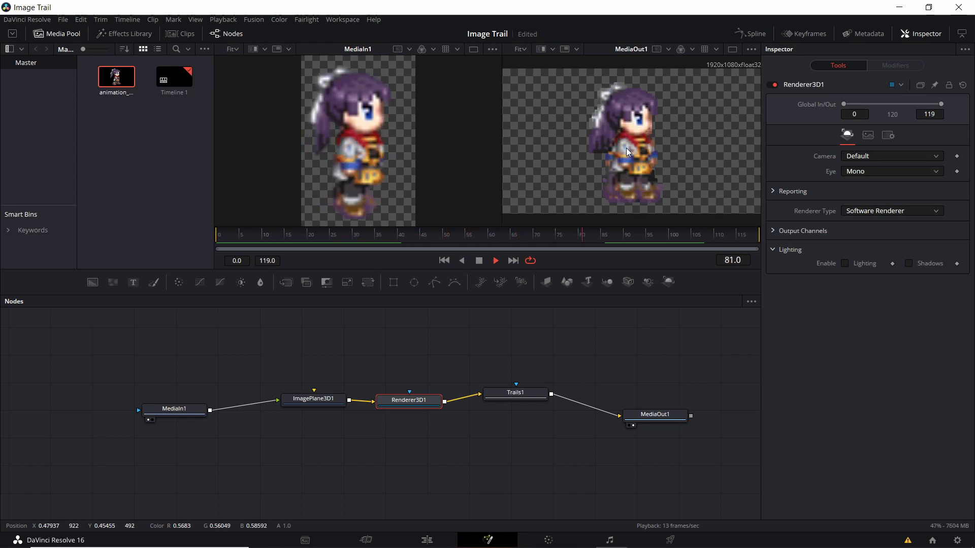
{"action": "left_click", "coordinate": [479, 260]}
{"action": "scroll", "coordinate": [649, 137], "scroll_direction": "down", "scroll_amount": 2}
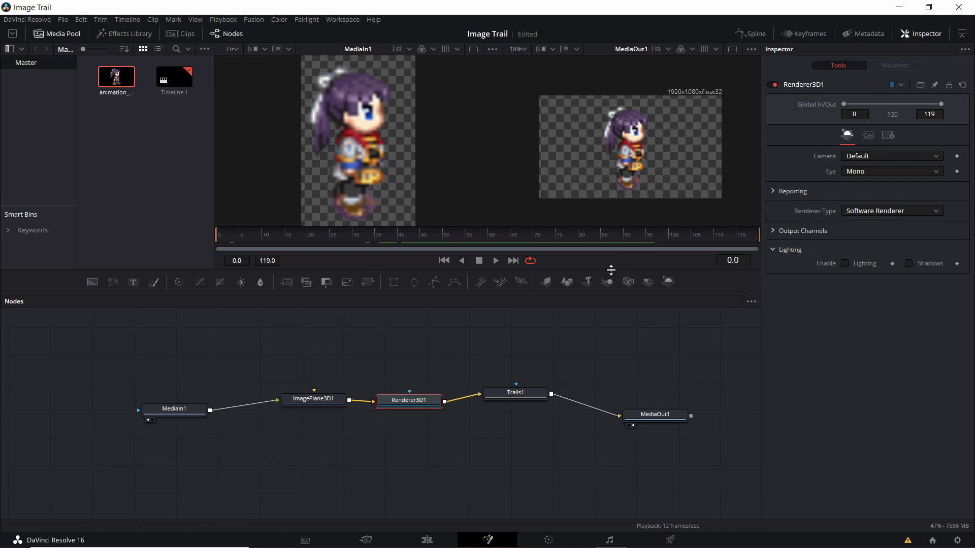
{"action": "left_click_drag", "start_coordinate": [611, 270], "coordinate": [611, 325]}
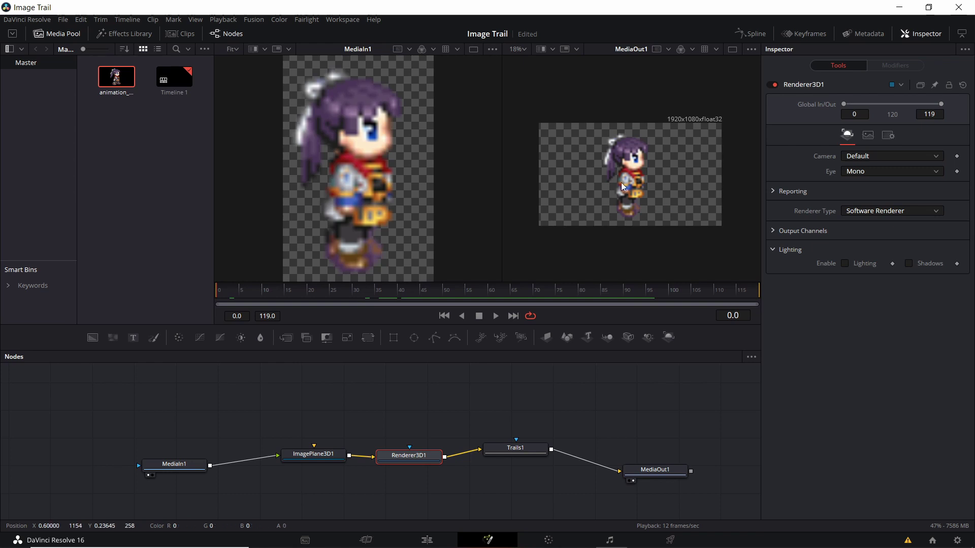
- Scale the ImagePlane3D1 node's image plane uniformly to 0.25
{"action": "left_click", "coordinate": [304, 456]}
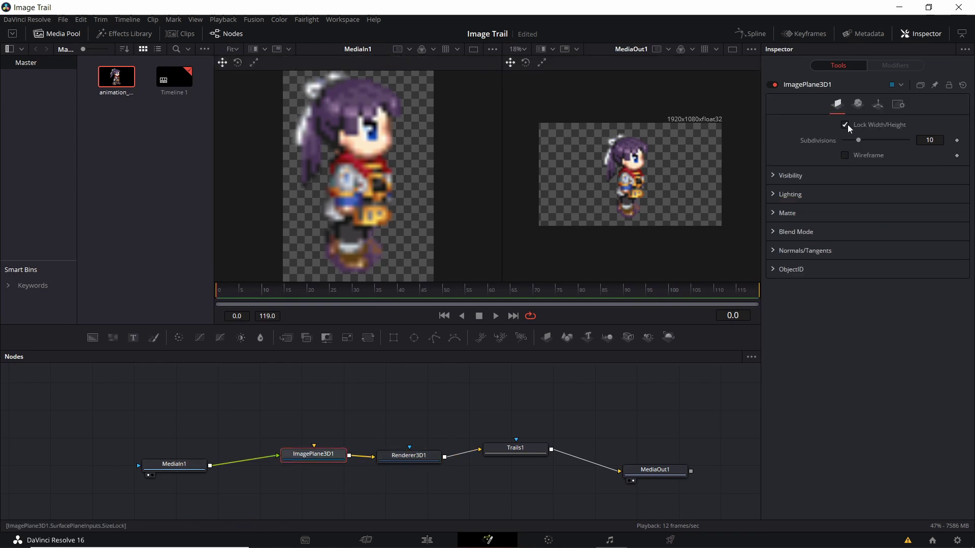
{"action": "left_click", "coordinate": [878, 104]}
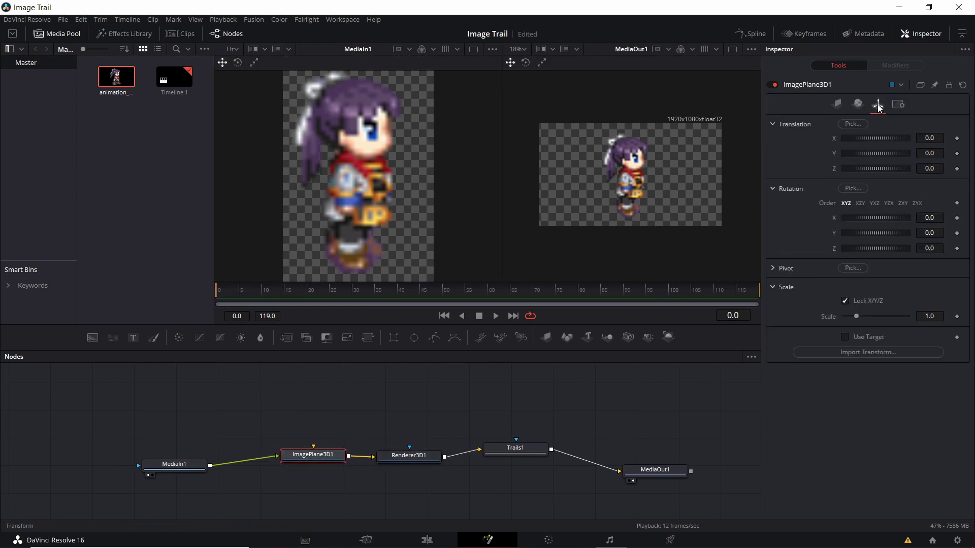
{"action": "left_click_drag", "start_coordinate": [930, 316], "coordinate": [925, 315]}
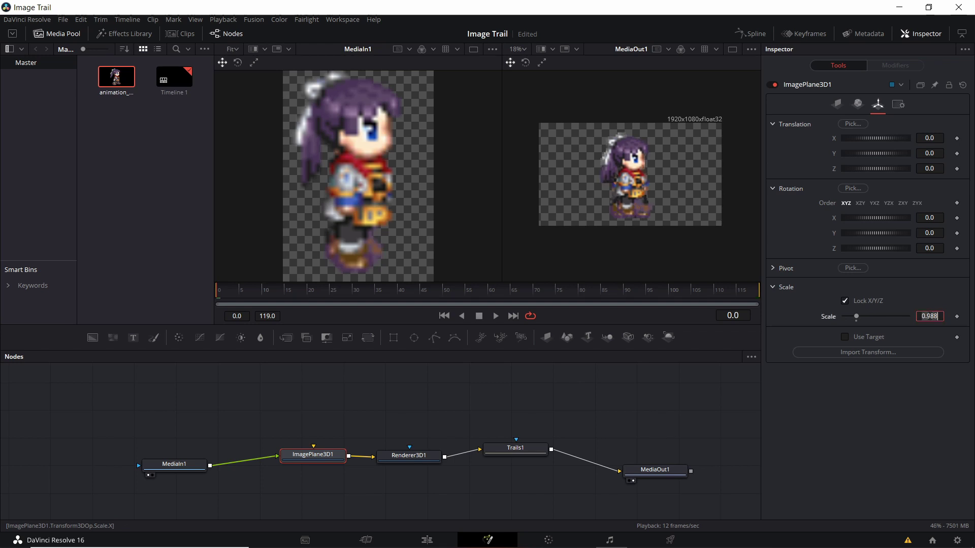
{"action": "type", "text": "0.25"}
{"action": "key", "text": "Return"}
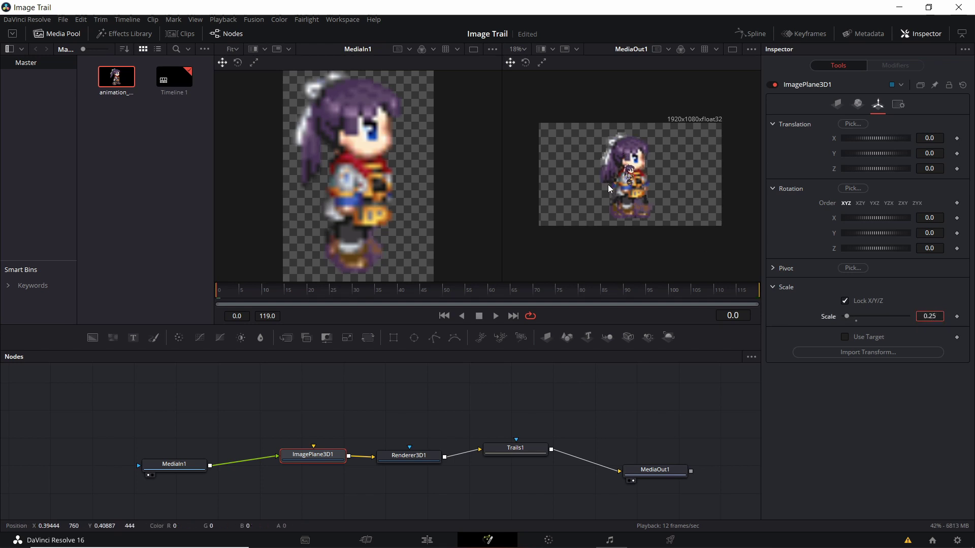
- Keyframe ImagePlane3D1's X translation at about -1.652 on frame 0 and about 1.623 on frame 60
{"action": "left_click_drag", "start_coordinate": [334, 423], "coordinate": [369, 422]}
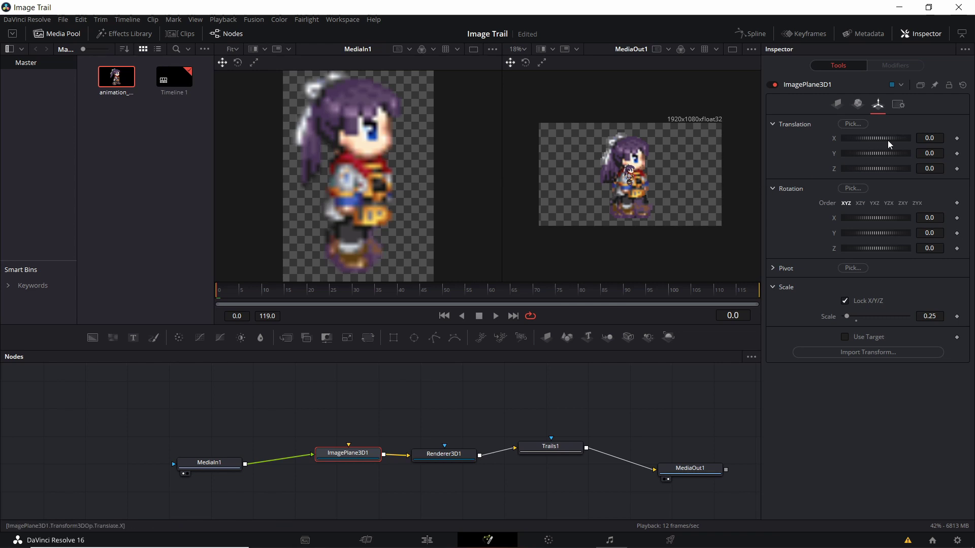
{"action": "left_click_drag", "start_coordinate": [885, 142], "coordinate": [858, 142]}
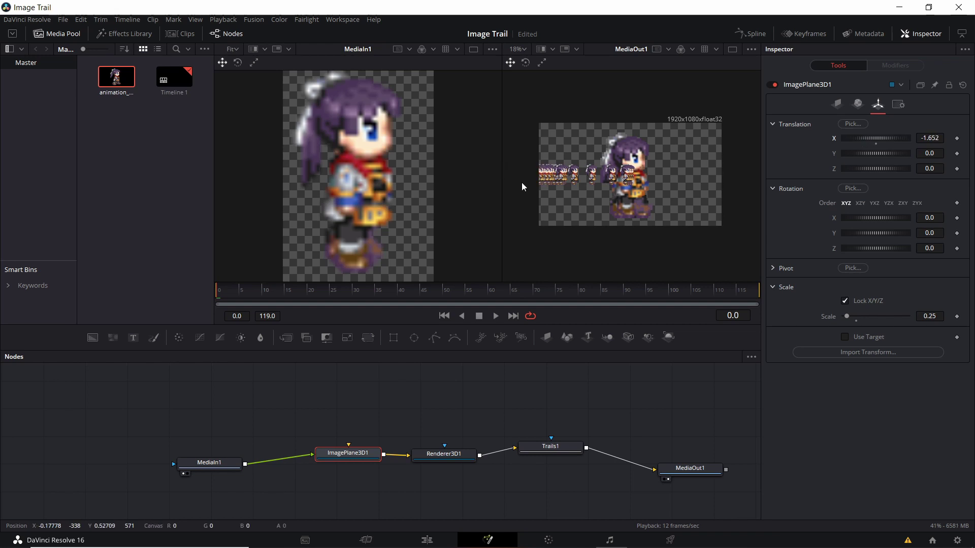
{"action": "left_click", "coordinate": [957, 138]}
{"action": "left_click", "coordinate": [403, 289]}
{"action": "left_click_drag", "start_coordinate": [486, 291], "coordinate": [490, 290]}
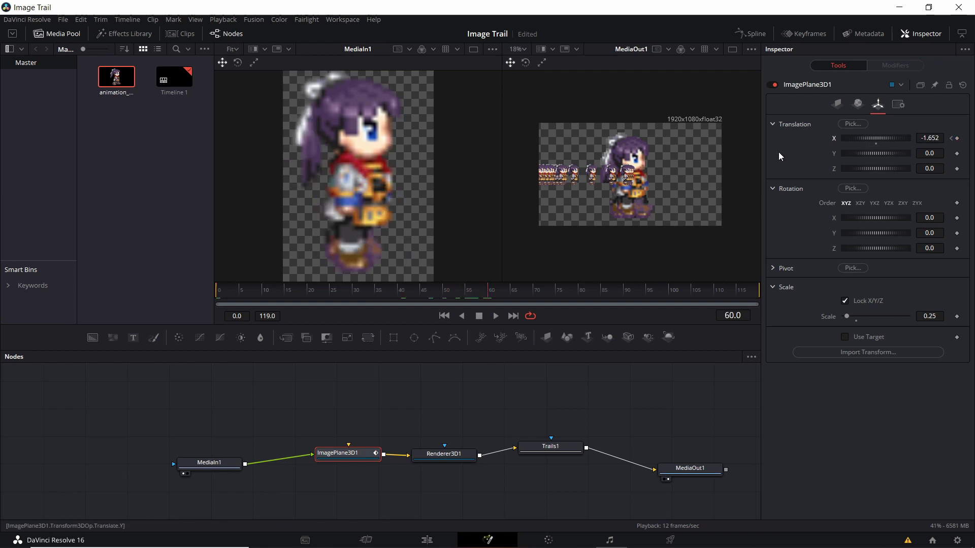
{"action": "left_click_drag", "start_coordinate": [869, 142], "coordinate": [926, 140]}
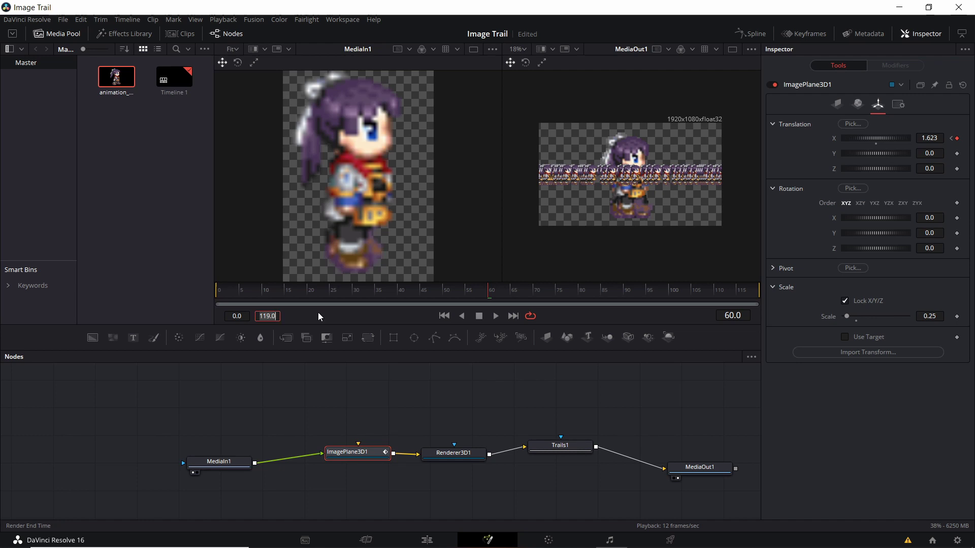
- Set the render end time to frame 59 and play the composition from frame 0
{"action": "key", "text": "BackSpace"}
{"action": "key", "text": "BackSpace"}
{"action": "key", "text": "BackSpace"}
{"action": "key", "text": "BackSpace"}
{"action": "key", "text": "BackSpace"}
{"action": "type", "text": "60"}
{"action": "key", "text": "Return"}
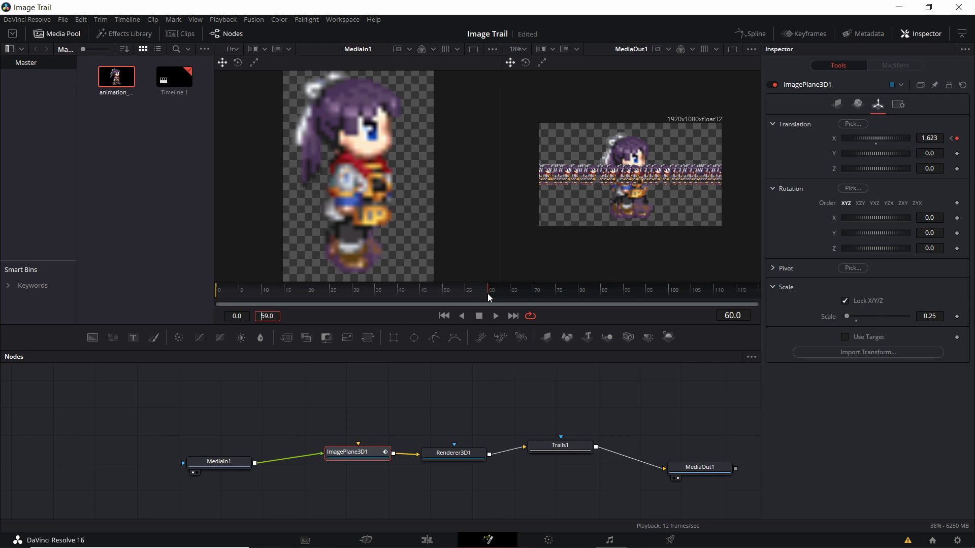
{"action": "left_click_drag", "start_coordinate": [486, 294], "coordinate": [216, 290]}
{"action": "left_click", "coordinate": [496, 316]}
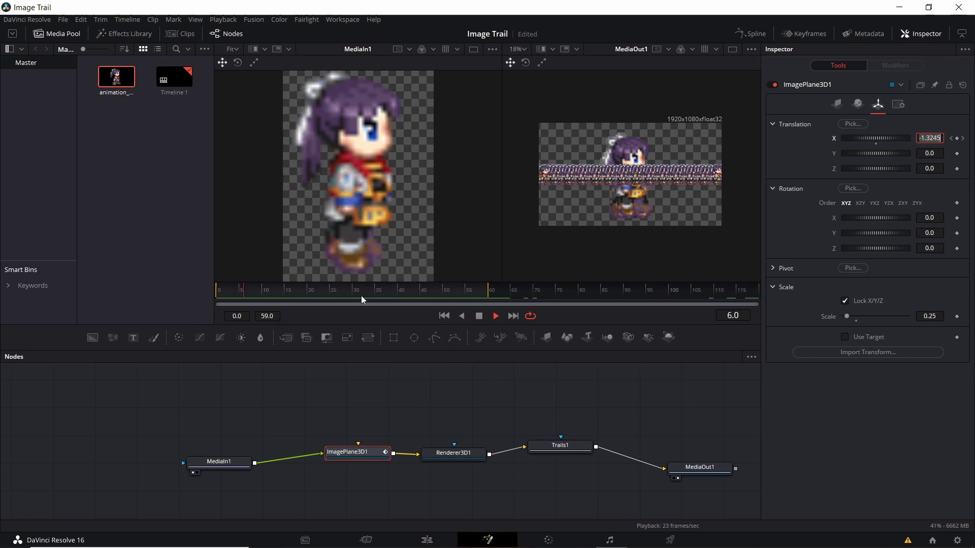
- Hide the Media Pool and widen the MediaOut1 viewer to watch the whole frame during playback
{"action": "left_click", "coordinate": [57, 33]}
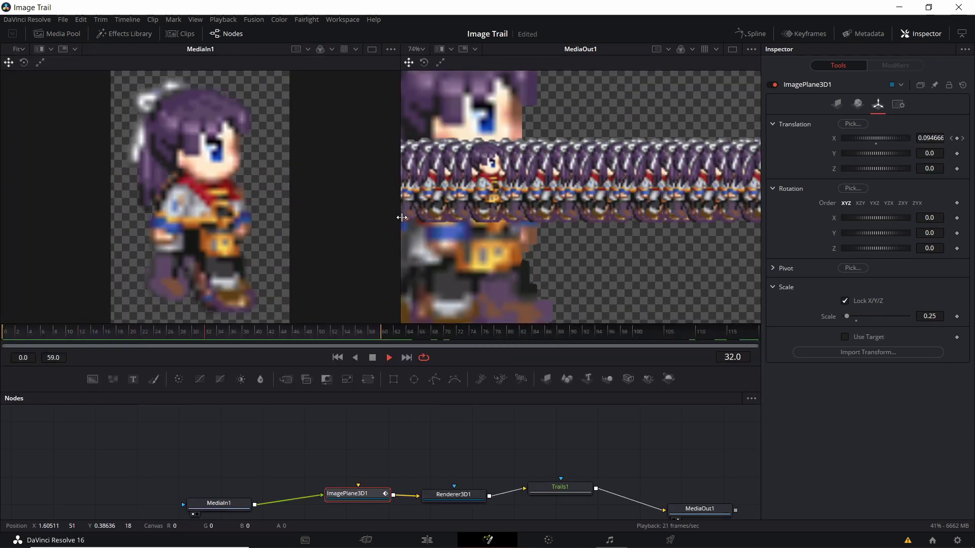
{"action": "left_click_drag", "start_coordinate": [398, 214], "coordinate": [334, 218]}
{"action": "scroll", "coordinate": [522, 235], "scroll_direction": "down", "scroll_amount": 2}
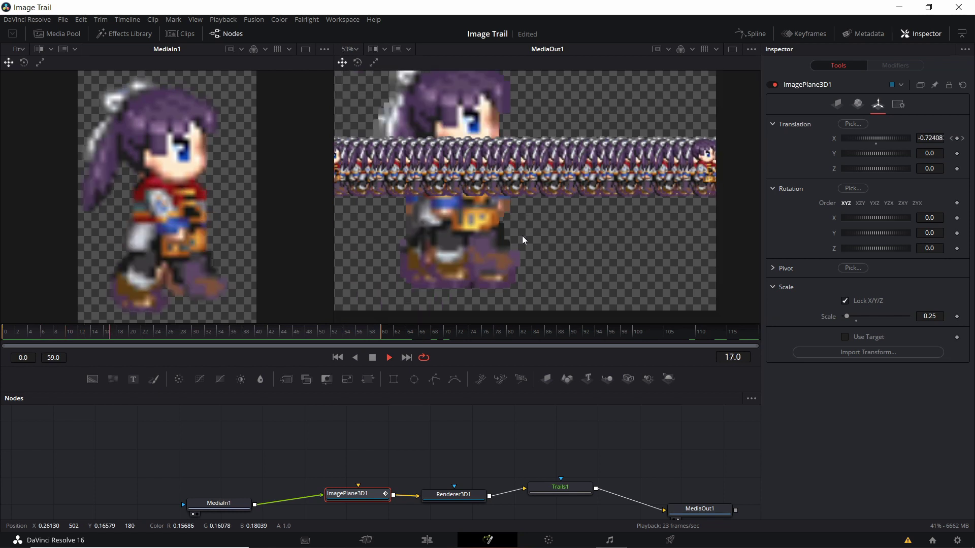
{"action": "scroll", "coordinate": [528, 215], "scroll_direction": "down", "scroll_amount": 2}
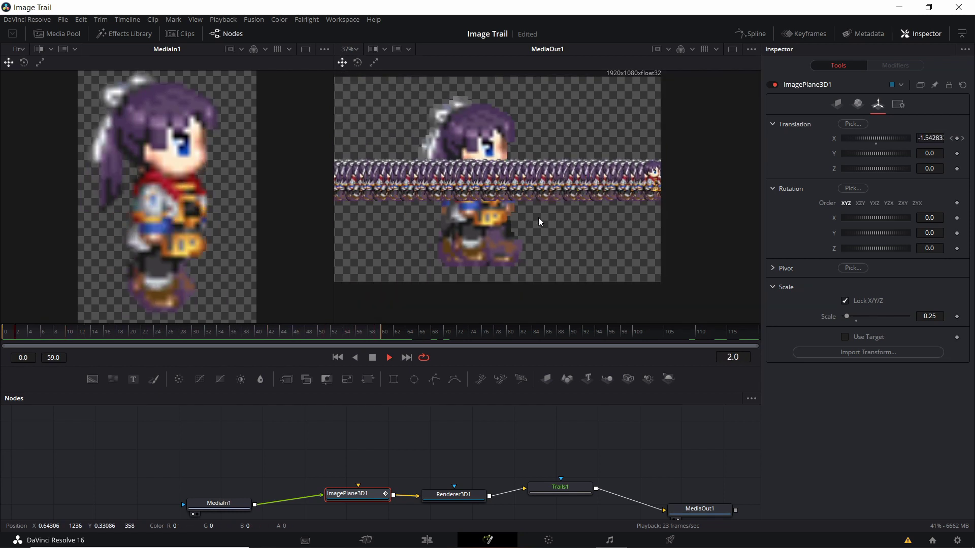
{"action": "scroll", "coordinate": [635, 203], "scroll_direction": "right", "scroll_amount": 1}
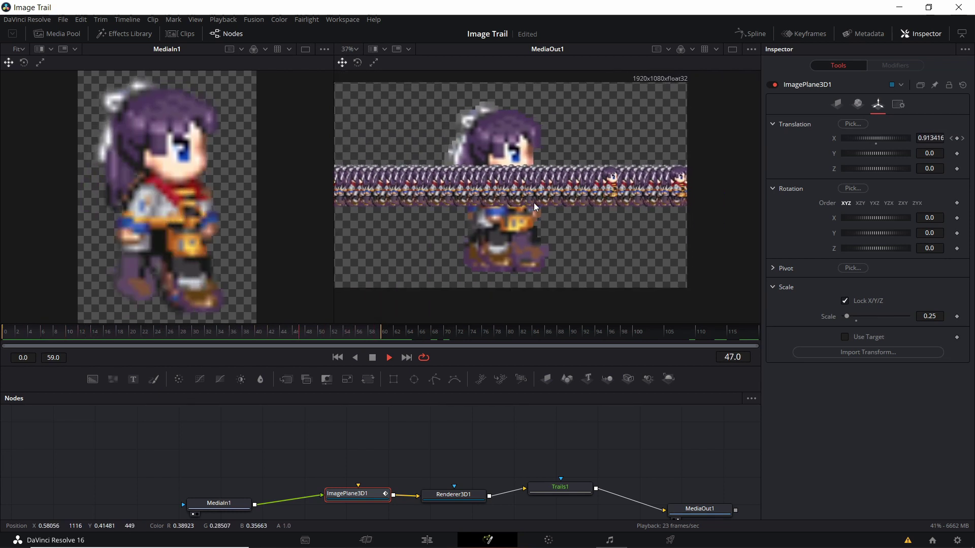
{"action": "scroll", "coordinate": [663, 197], "scroll_direction": "left", "scroll_amount": 3}
{"action": "scroll", "coordinate": [508, 234], "scroll_direction": "right", "scroll_amount": 2}
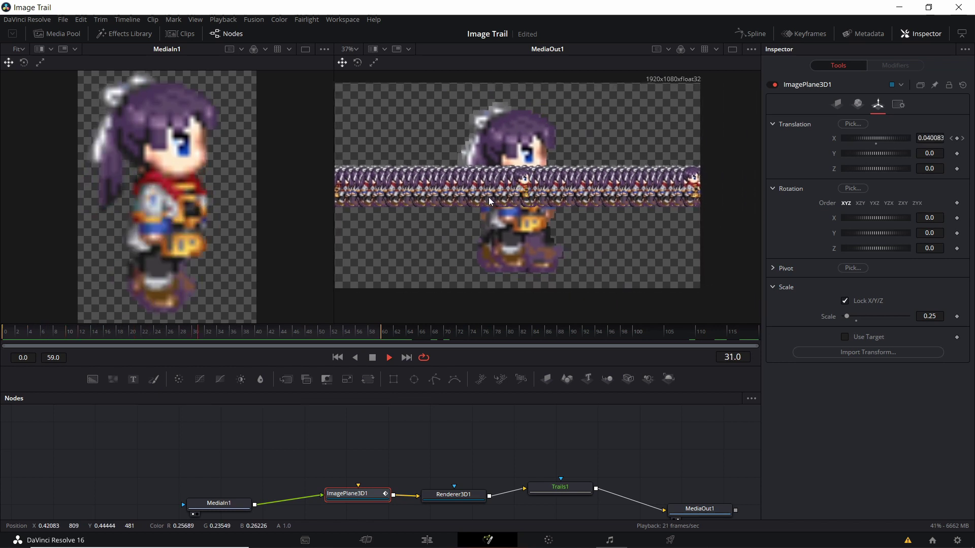
{"action": "scroll", "coordinate": [646, 205], "scroll_direction": "right", "scroll_amount": 1}
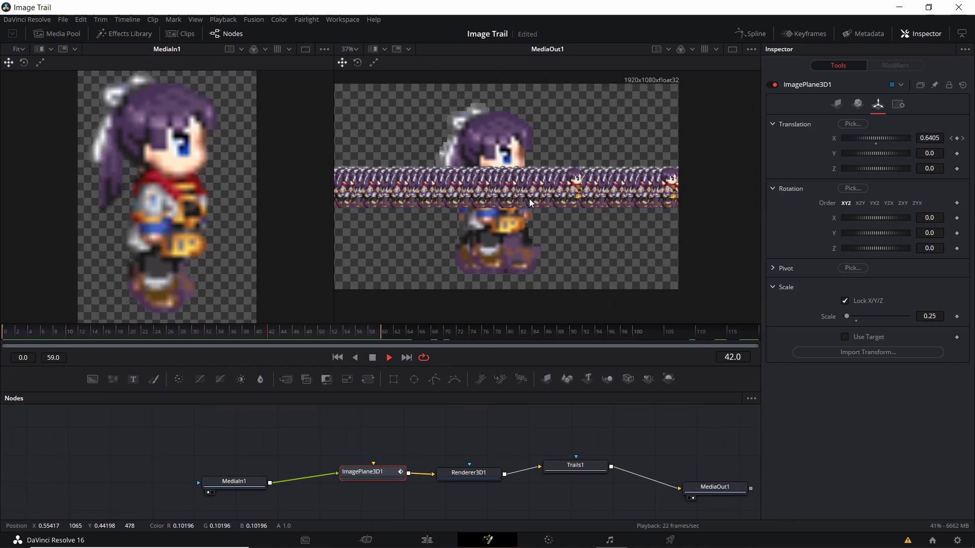
{"action": "scroll", "coordinate": [678, 203], "scroll_direction": "left", "scroll_amount": 1}
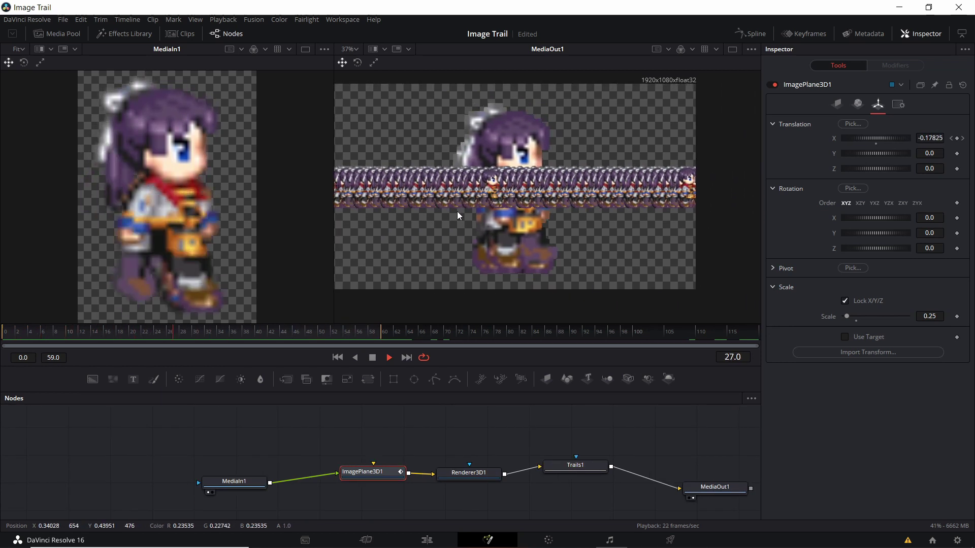
- Insert a Time Speed node between MediaIn1 and ImagePlane3D1
{"action": "left_click_drag", "start_coordinate": [236, 482], "coordinate": [134, 474]}
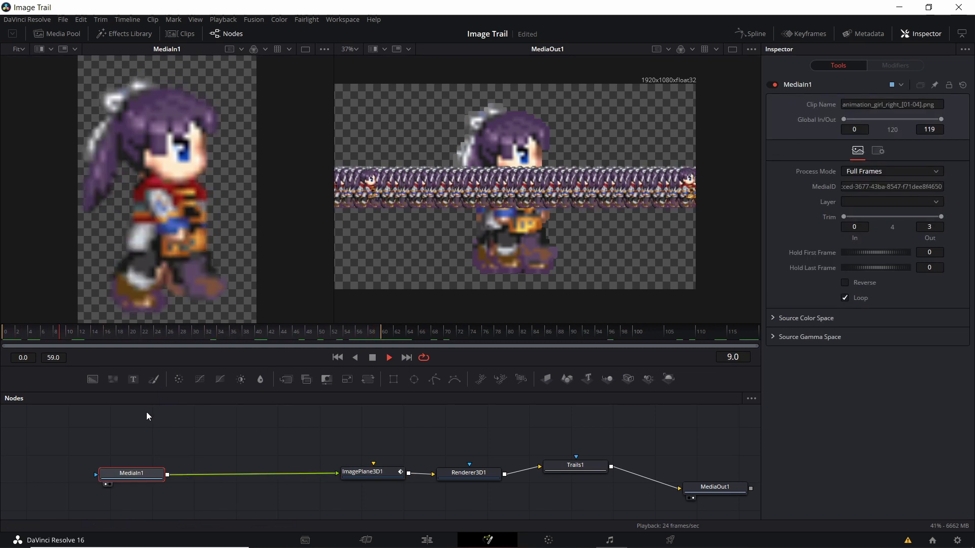
{"action": "right_click", "coordinate": [194, 475]}
{"action": "mouse_move", "coordinate": [260, 303]}
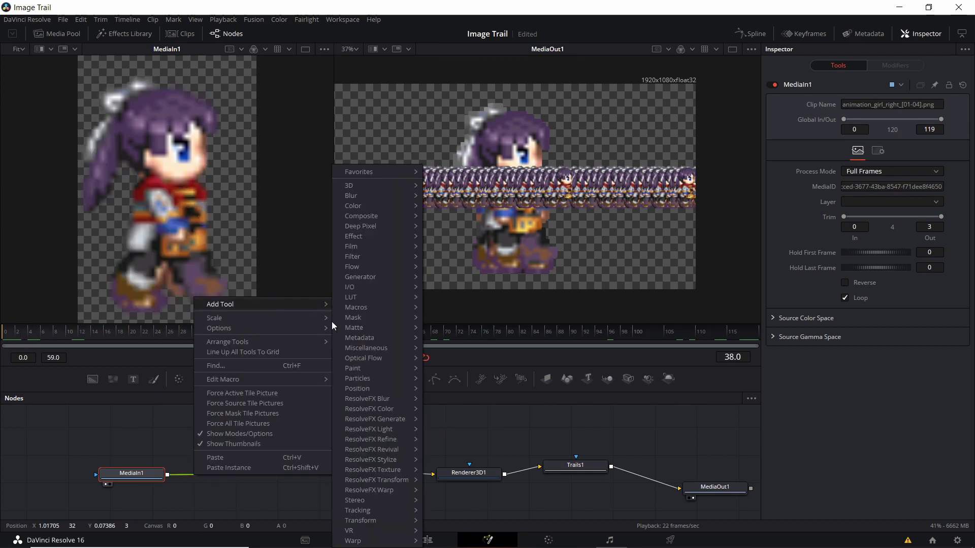
{"action": "mouse_move", "coordinate": [366, 348]}
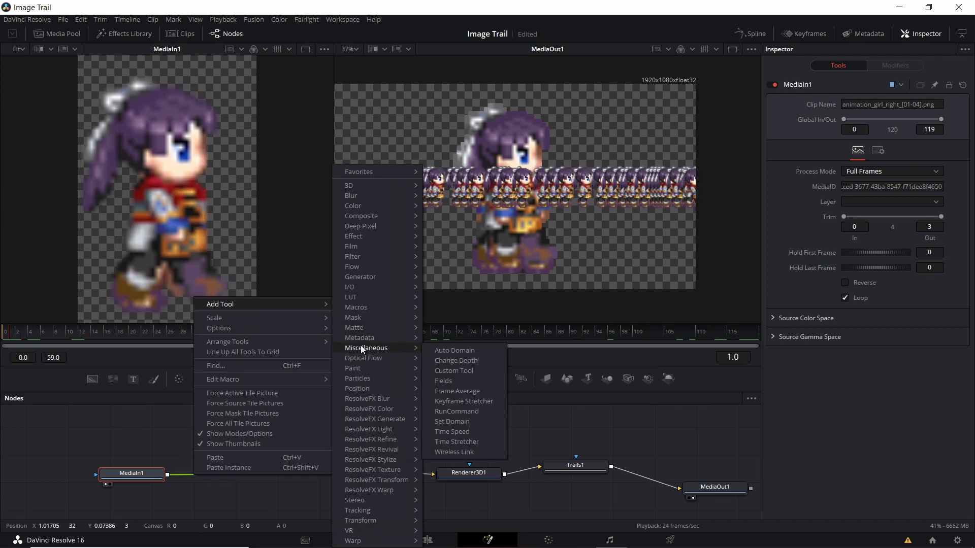
{"action": "left_click", "coordinate": [452, 431]}
{"action": "left_click_drag", "start_coordinate": [210, 477], "coordinate": [270, 479]}
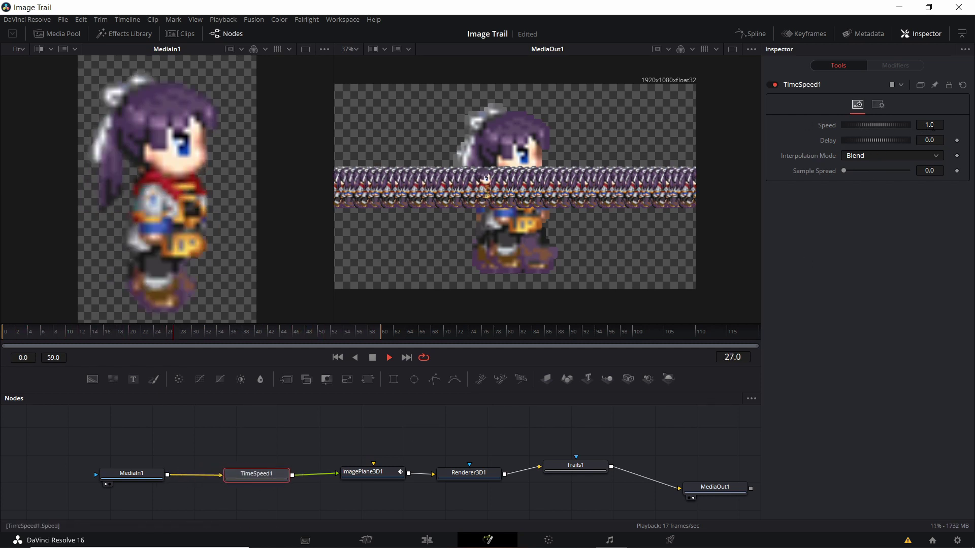
- Set TimeSpeed1's speed to 0.5 and its interpolation mode to Nearest
{"action": "left_click", "coordinate": [933, 126]}
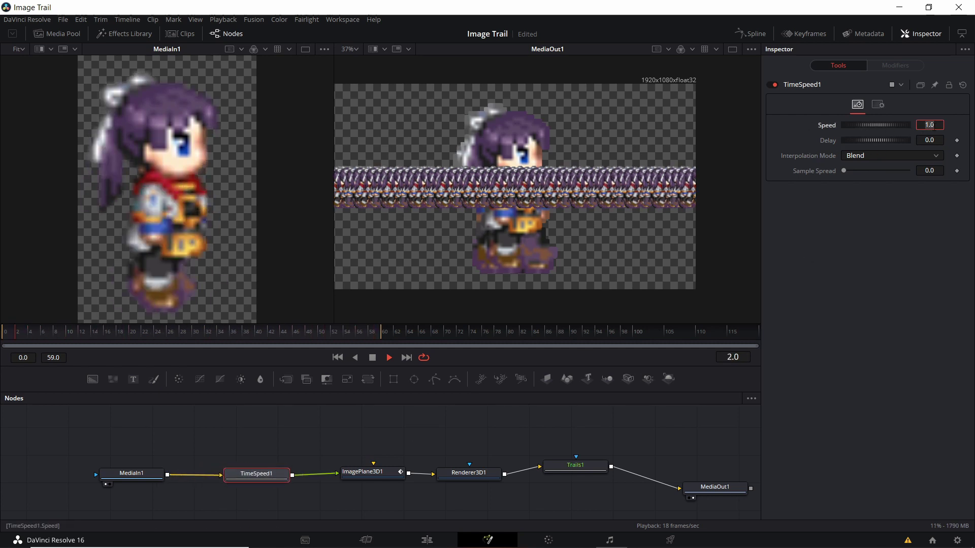
{"action": "left_click", "coordinate": [897, 154]}
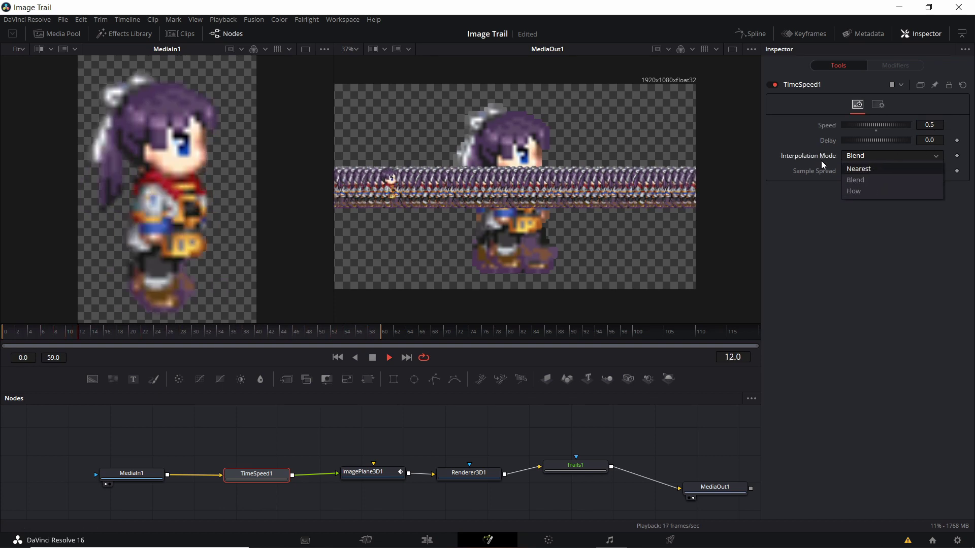
{"action": "left_click", "coordinate": [866, 170]}
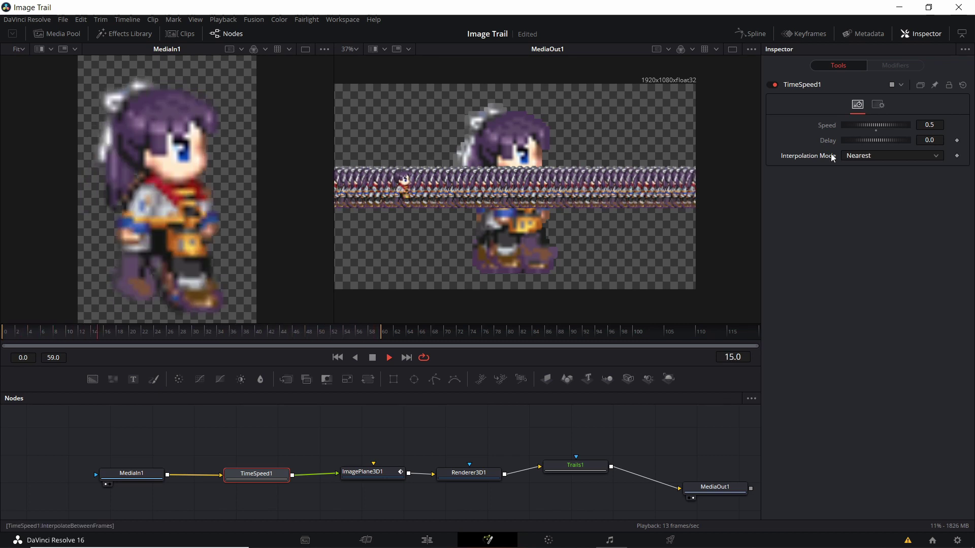
{"action": "left_click", "coordinate": [879, 154]}
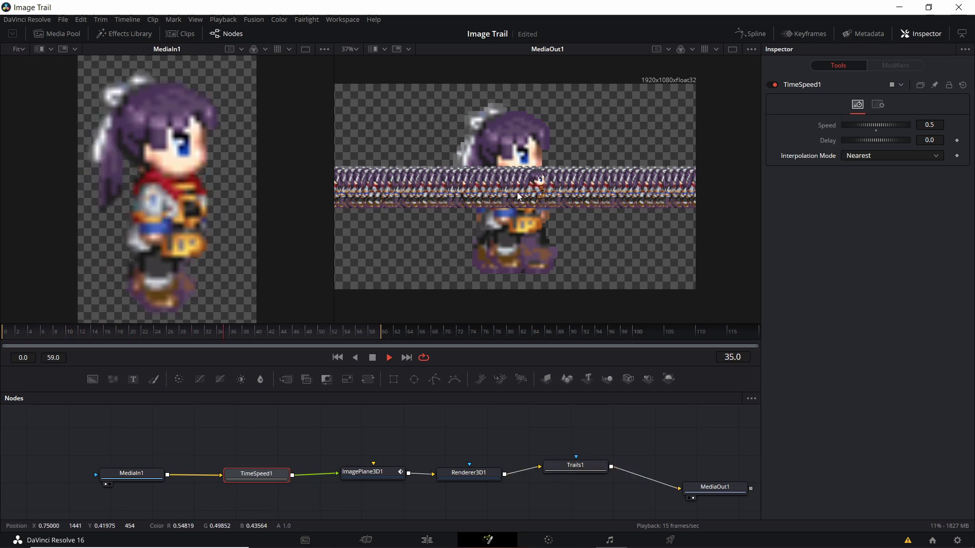
- Reduce the gain of the Trails1 node to about 0.535 so the trail fades out
{"action": "left_click_drag", "start_coordinate": [698, 227], "coordinate": [722, 228]}
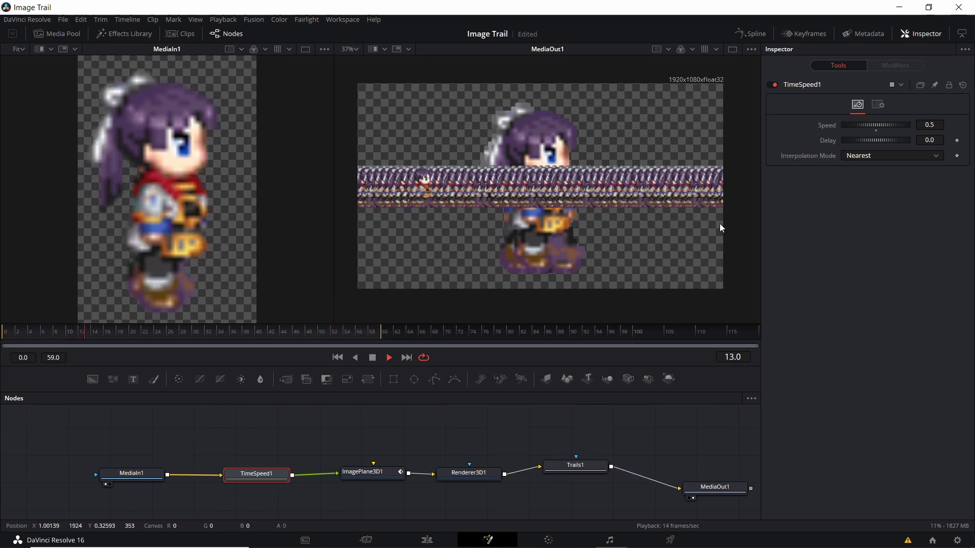
{"action": "left_click_drag", "start_coordinate": [576, 465], "coordinate": [594, 464]}
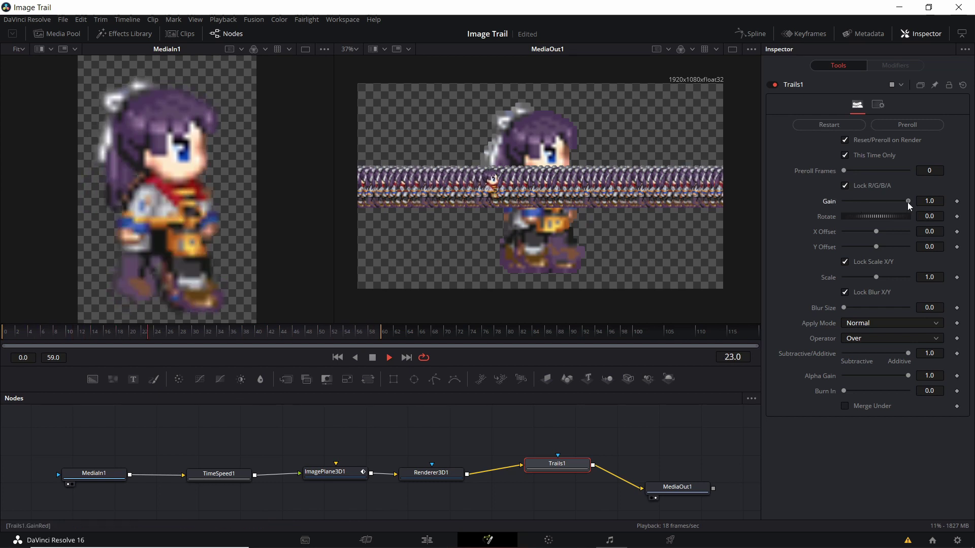
{"action": "left_click_drag", "start_coordinate": [907, 206], "coordinate": [904, 206]}
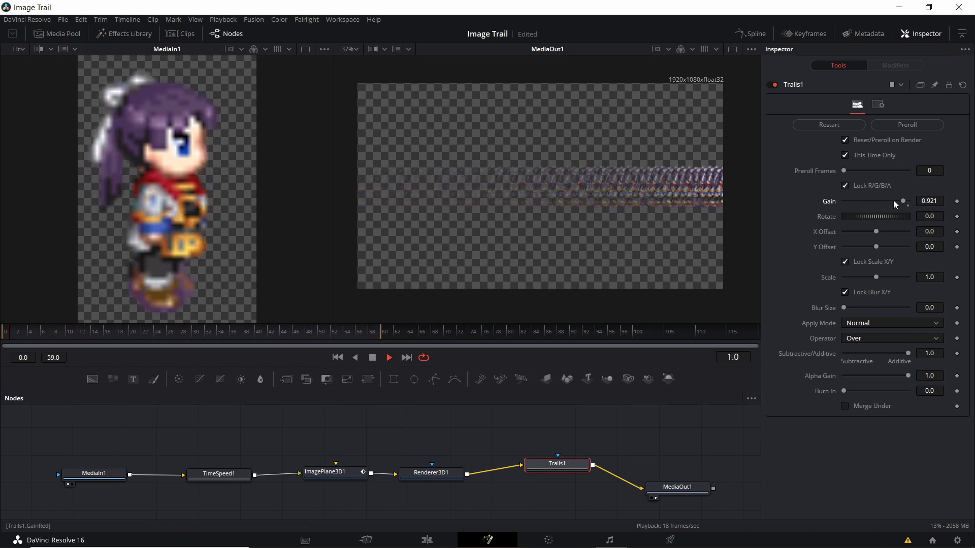
{"action": "left_click_drag", "start_coordinate": [905, 205], "coordinate": [894, 205]}
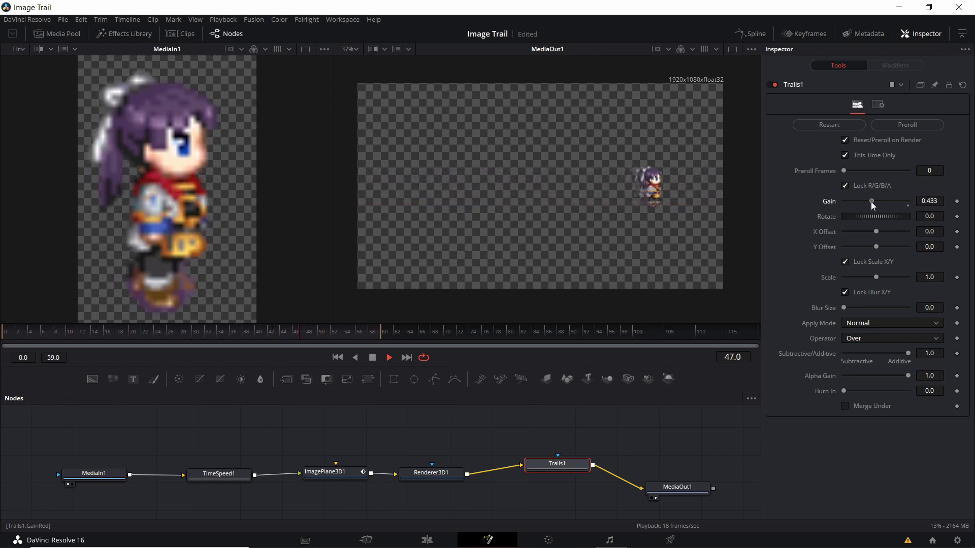
{"action": "left_click_drag", "start_coordinate": [872, 204], "coordinate": [879, 205]}
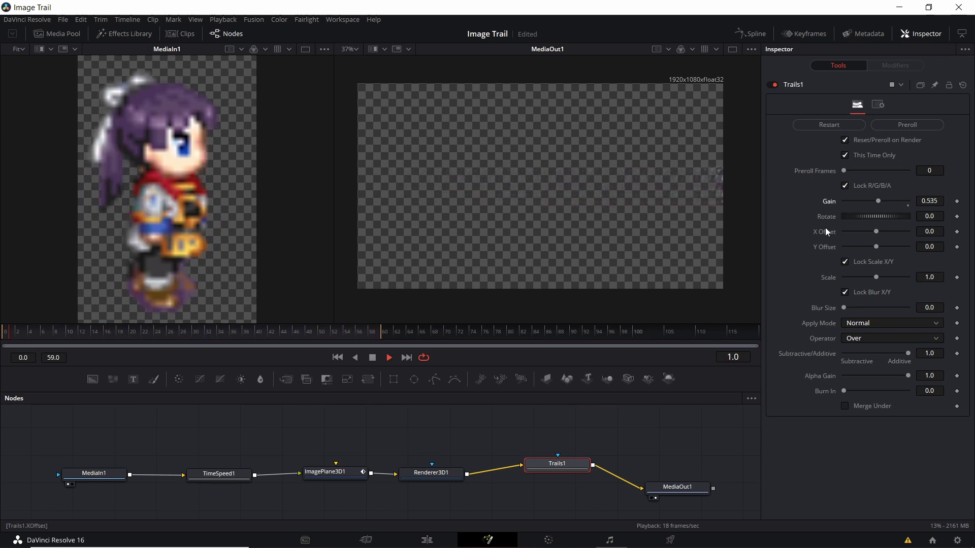
- Enlarge the MediaOut1 viewer and examine the fading trail more closely
{"action": "left_click_drag", "start_coordinate": [334, 188], "coordinate": [288, 187]}
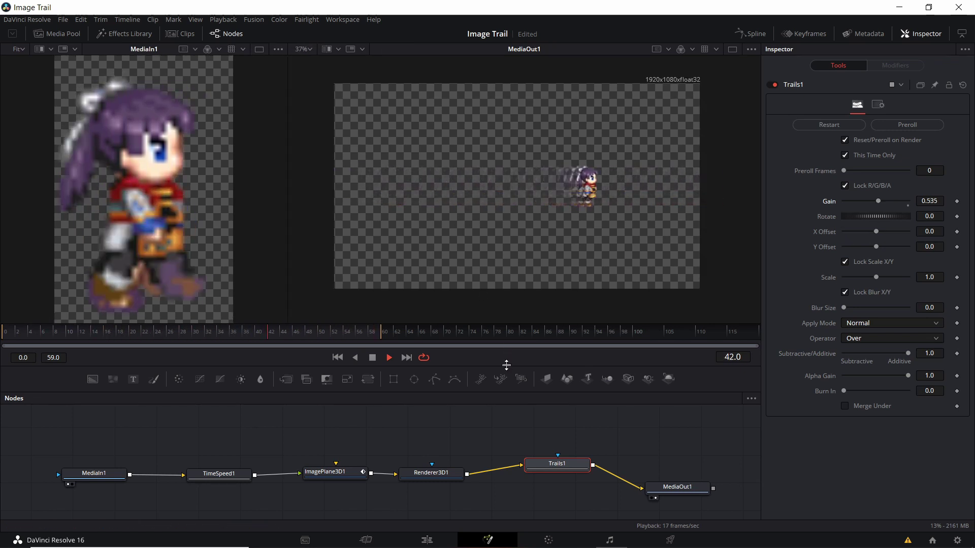
{"action": "left_click_drag", "start_coordinate": [507, 367], "coordinate": [507, 375]}
{"action": "scroll", "coordinate": [569, 193], "scroll_direction": "up", "scroll_amount": 2}
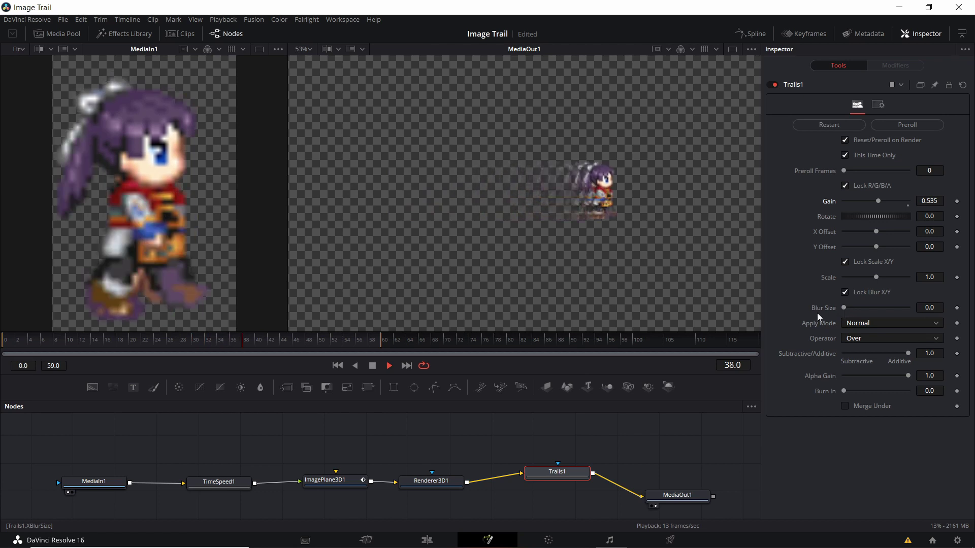
- Try a blur size of about 3.1 on Trails1 and return it to 0
{"action": "left_click_drag", "start_coordinate": [844, 308], "coordinate": [847, 308]}
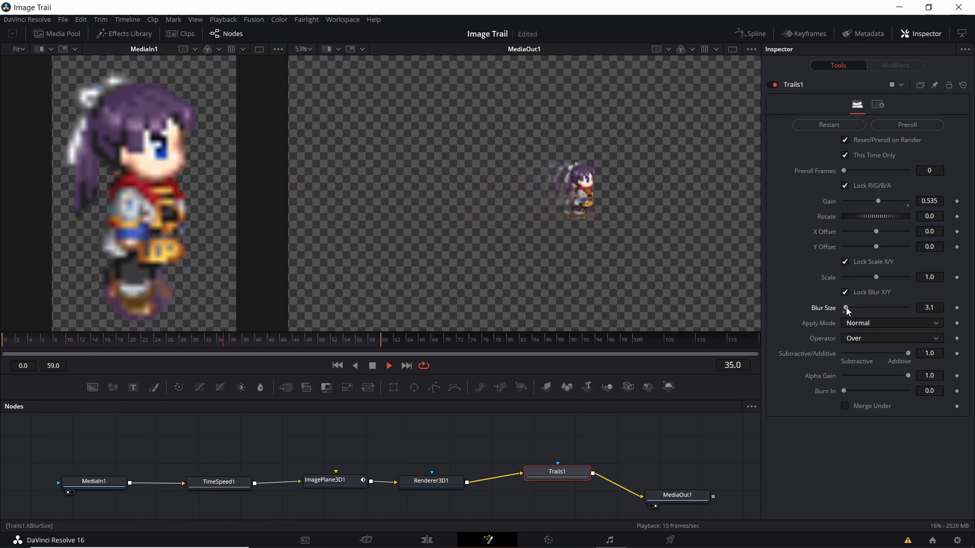
{"action": "left_click_drag", "start_coordinate": [847, 308], "coordinate": [815, 315]}
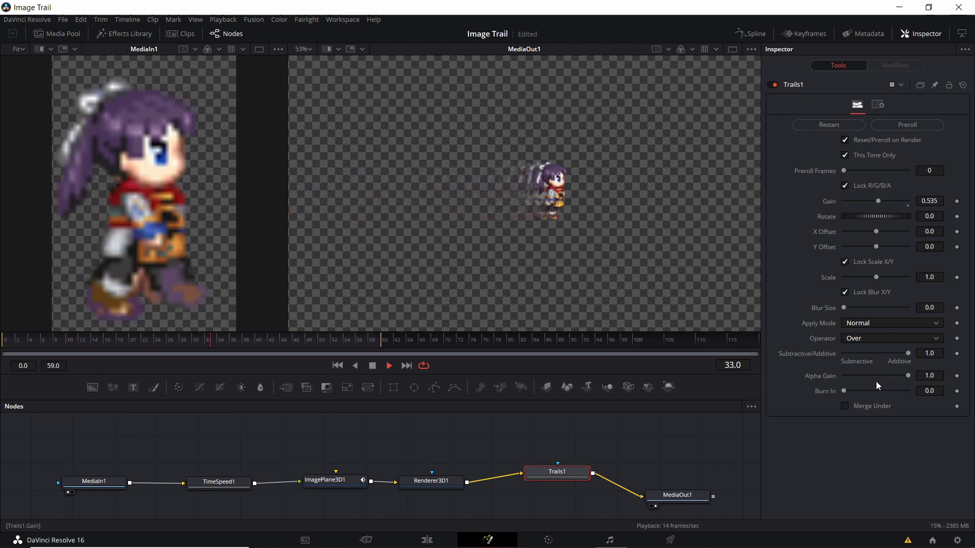
- Try an alpha gain of about 0.465 and a burn-in of about 0.441 on Trails1, returning them to 1.0 and 0
{"action": "left_click_drag", "start_coordinate": [908, 376], "coordinate": [901, 376]}
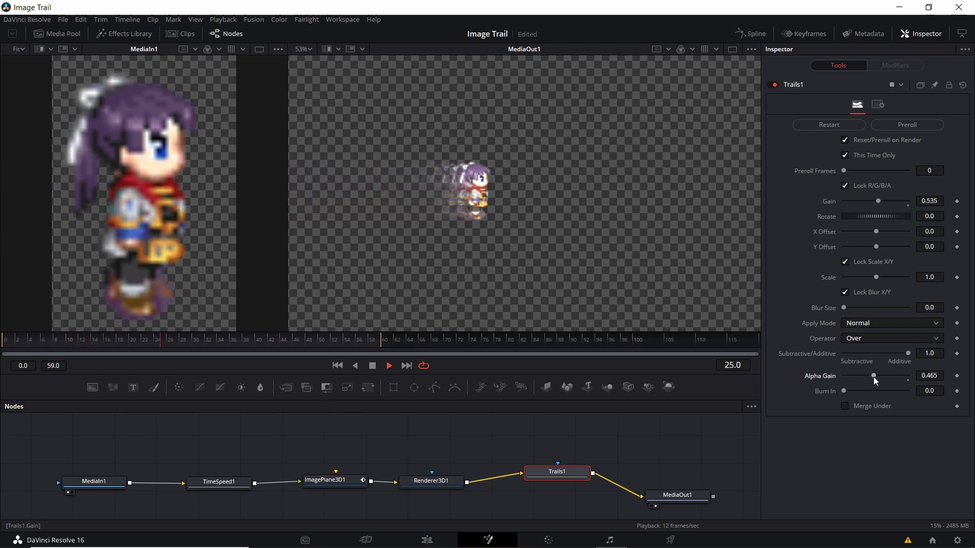
{"action": "left_click_drag", "start_coordinate": [877, 378], "coordinate": [922, 376]}
{"action": "left_click_drag", "start_coordinate": [844, 391], "coordinate": [872, 396]}
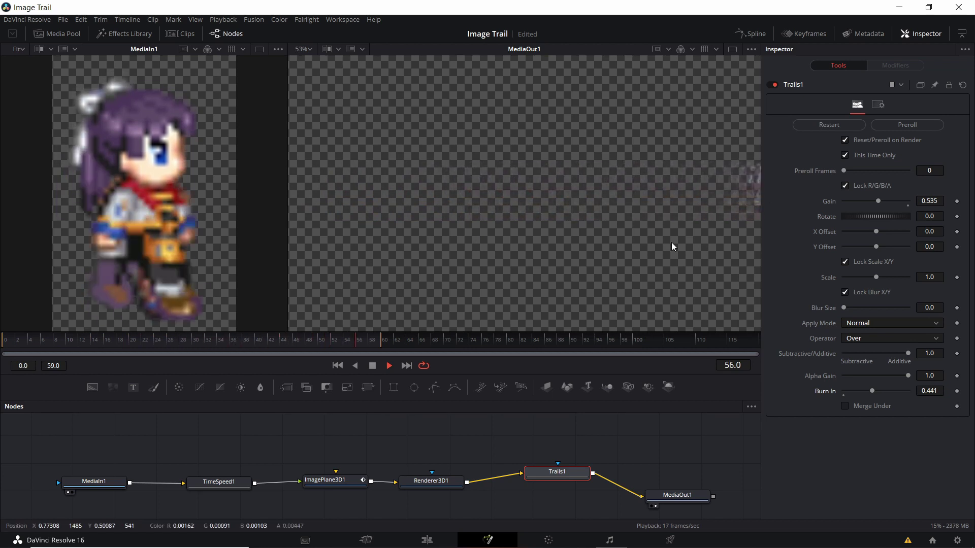
{"action": "left_click_drag", "start_coordinate": [872, 391], "coordinate": [843, 392]}
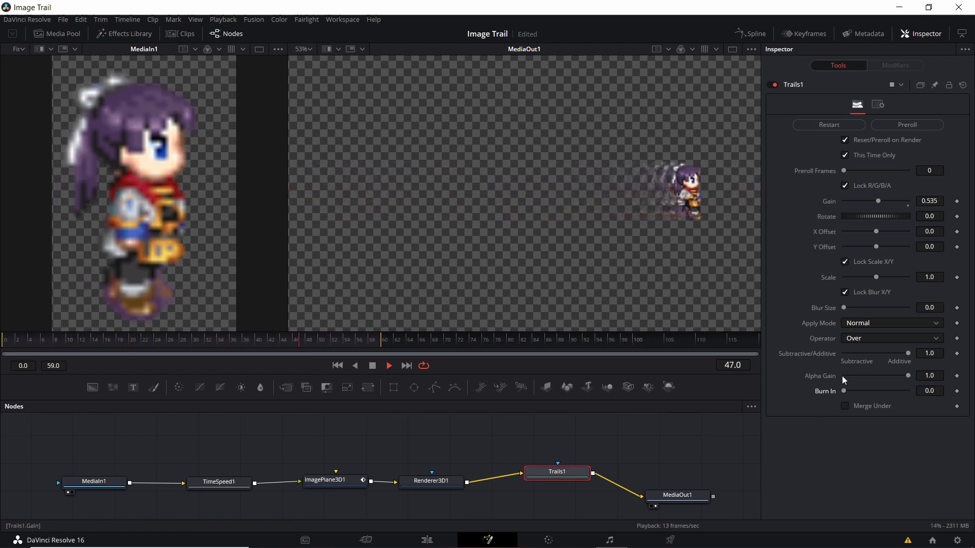
- Try the Screen and Darken apply modes on Trails1, switching Merge Under on and off again in Darken mode
{"action": "left_click", "coordinate": [854, 324]}
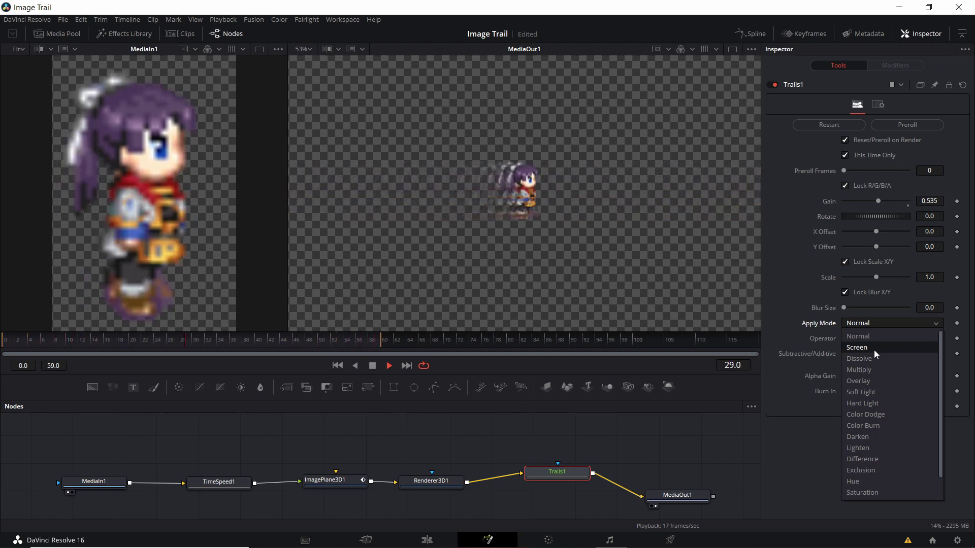
{"action": "left_click", "coordinate": [873, 349]}
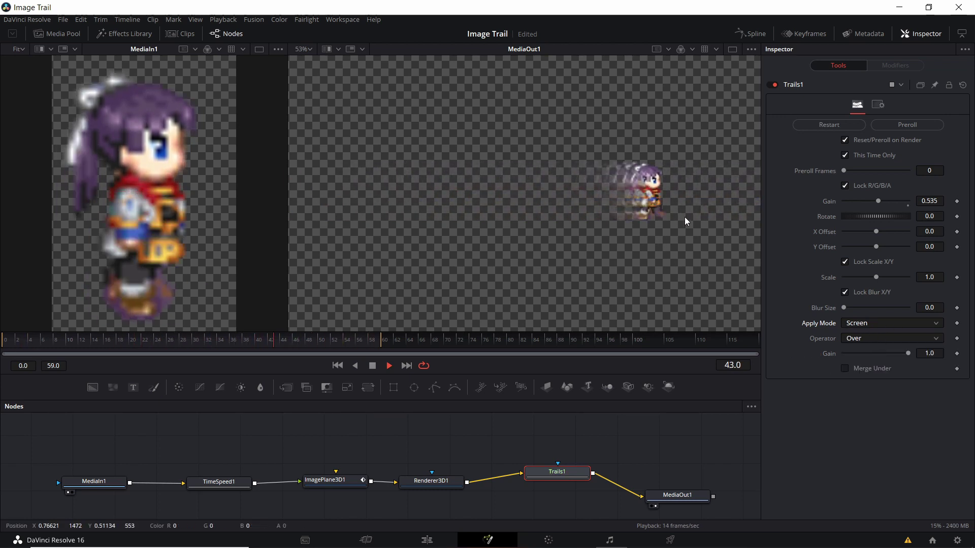
{"action": "left_click", "coordinate": [865, 322]}
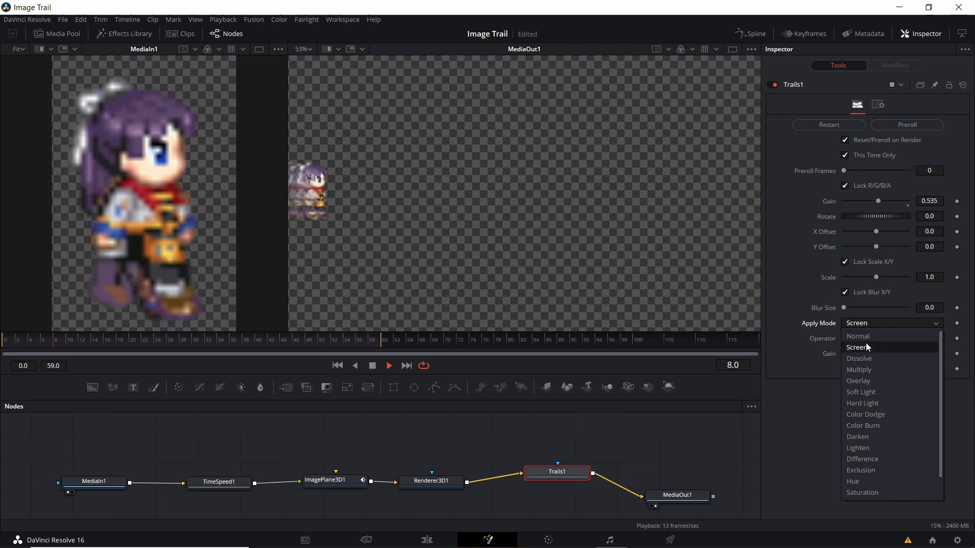
{"action": "left_click", "coordinate": [866, 375]}
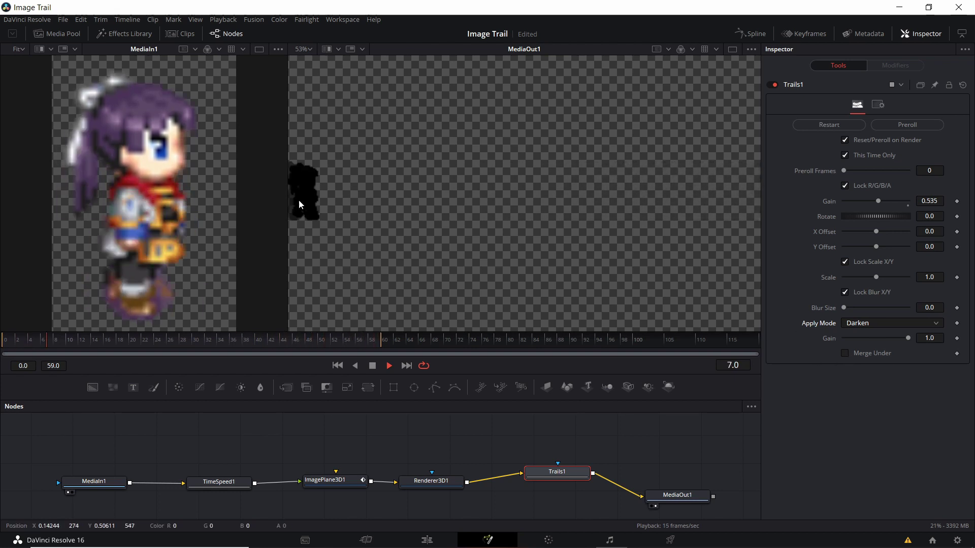
{"action": "left_click", "coordinate": [846, 353]}
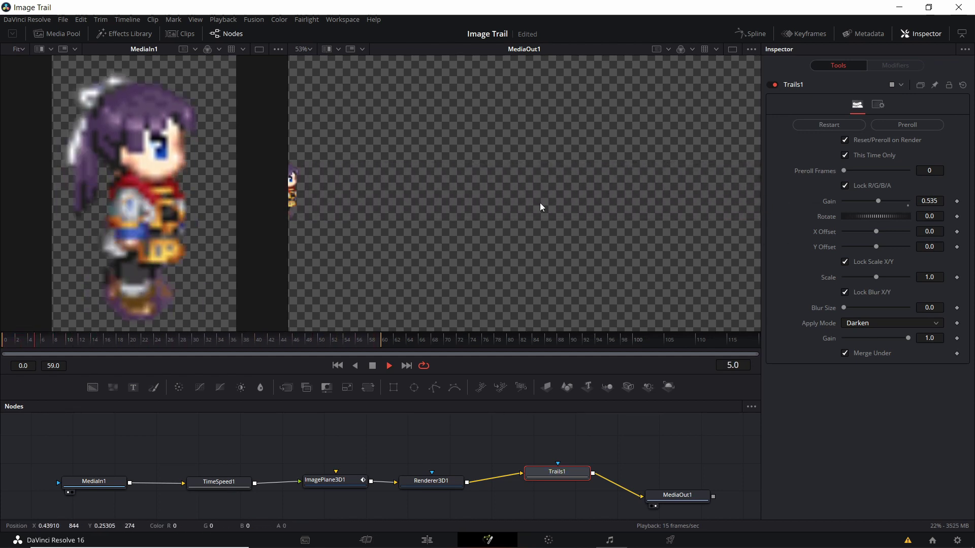
{"action": "left_click", "coordinate": [846, 353]}
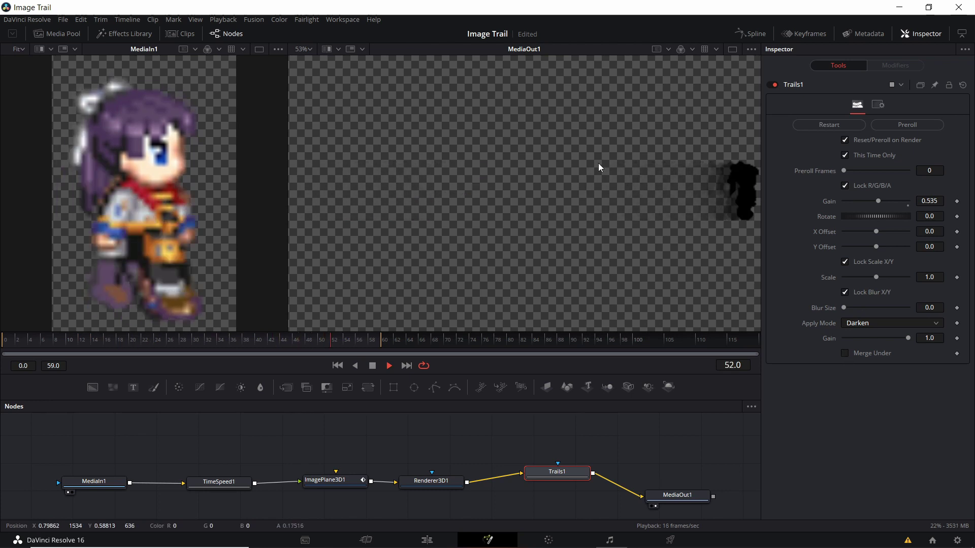
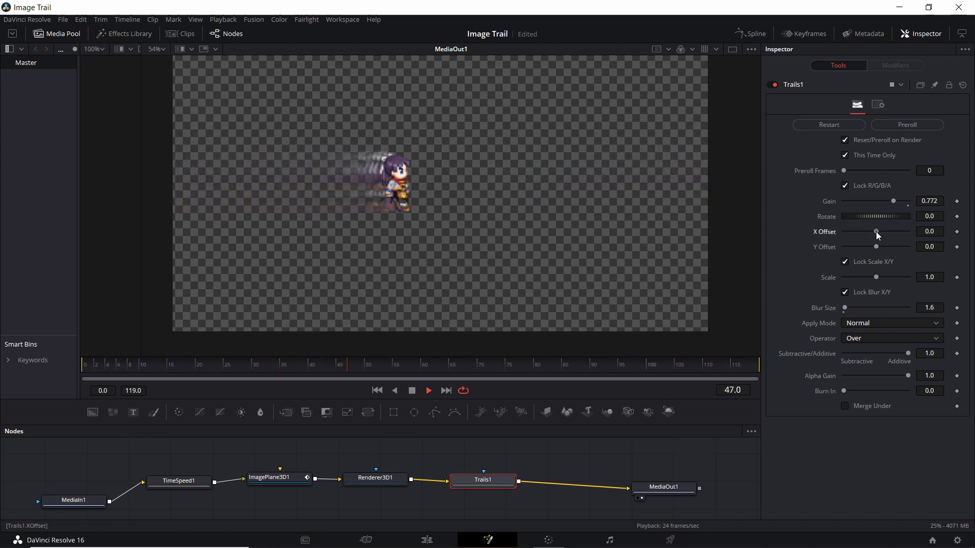
- Set the X offset of Trails1 to about -0.031 and try a Y offset of about -0.062, returning it to 0
{"action": "left_click_drag", "start_coordinate": [876, 232], "coordinate": [873, 231]}
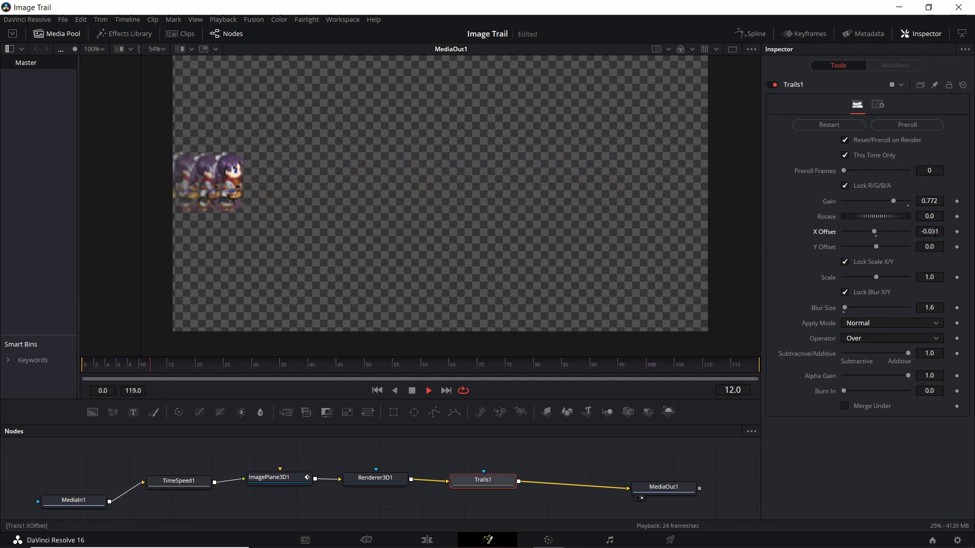
{"action": "left_click_drag", "start_coordinate": [877, 250], "coordinate": [872, 251]}
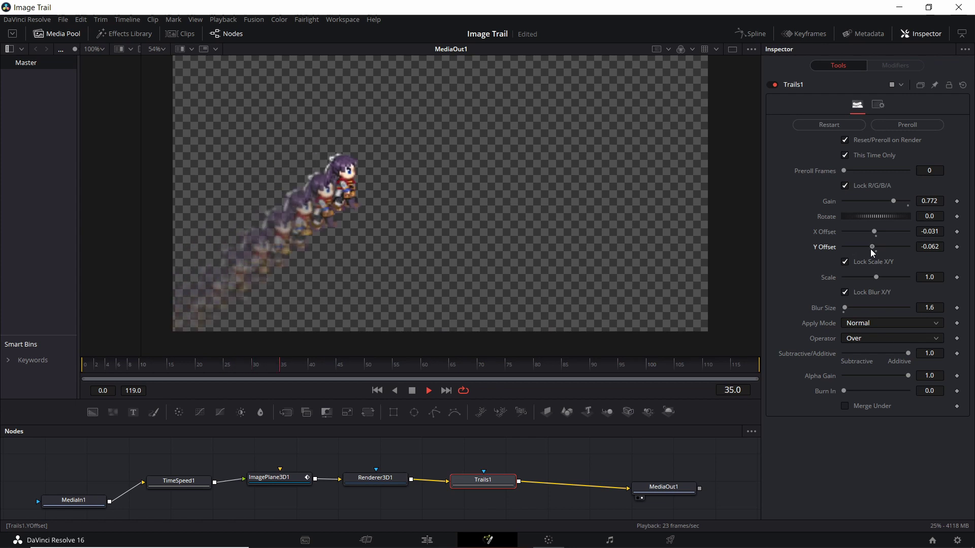
{"action": "mouse_move", "coordinate": [872, 252]}
{"action": "left_mouse_down"}
{"action": "mouse_move", "coordinate": [886, 251]}
{"action": "mouse_move", "coordinate": [865, 251]}
{"action": "mouse_move", "coordinate": [876, 249]}
{"action": "left_mouse_up"}
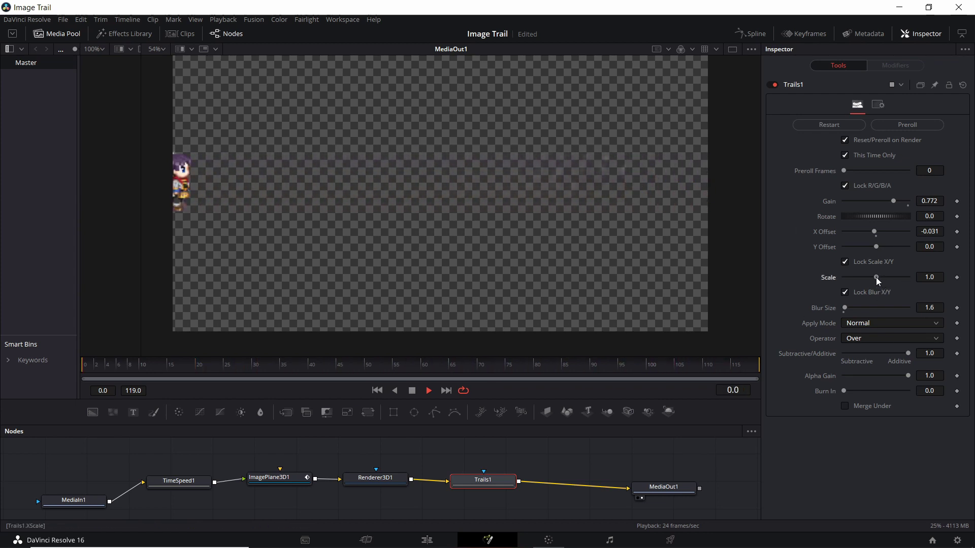
- Reduce the scale of Trails1 to about 0.945 and try rotating the trail by about 18.26 before turning it back
{"action": "left_click_drag", "start_coordinate": [876, 277], "coordinate": [875, 278]}
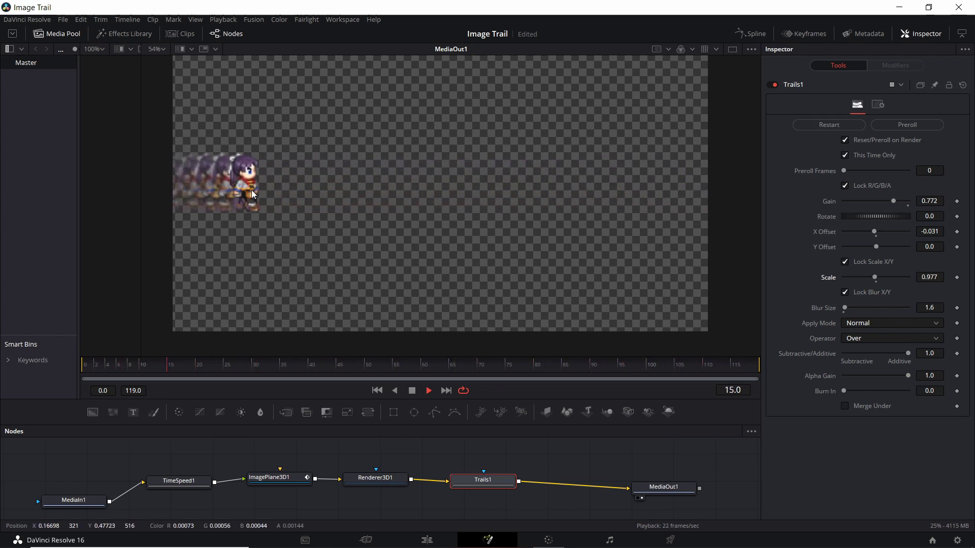
{"action": "left_click_drag", "start_coordinate": [875, 279], "coordinate": [873, 279]}
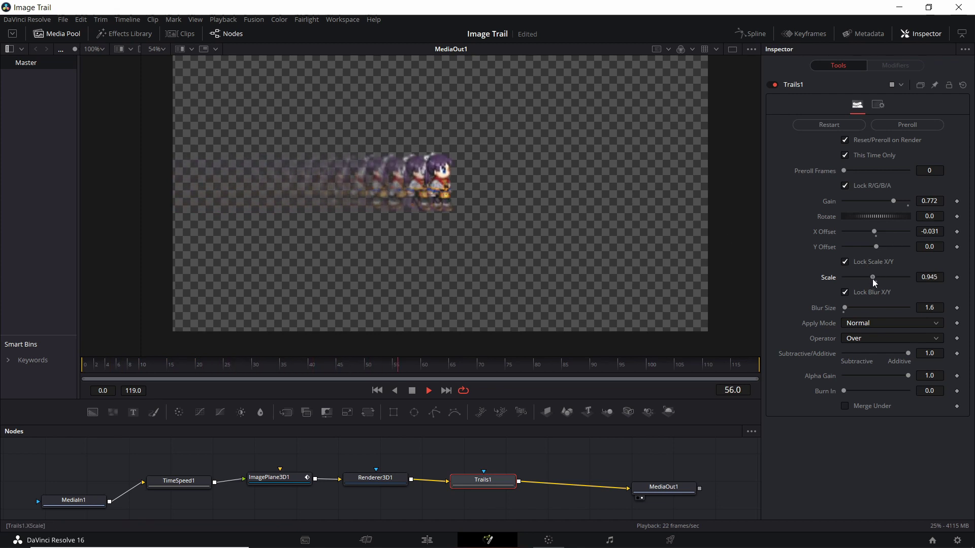
{"action": "left_click_drag", "start_coordinate": [858, 218], "coordinate": [890, 216]}
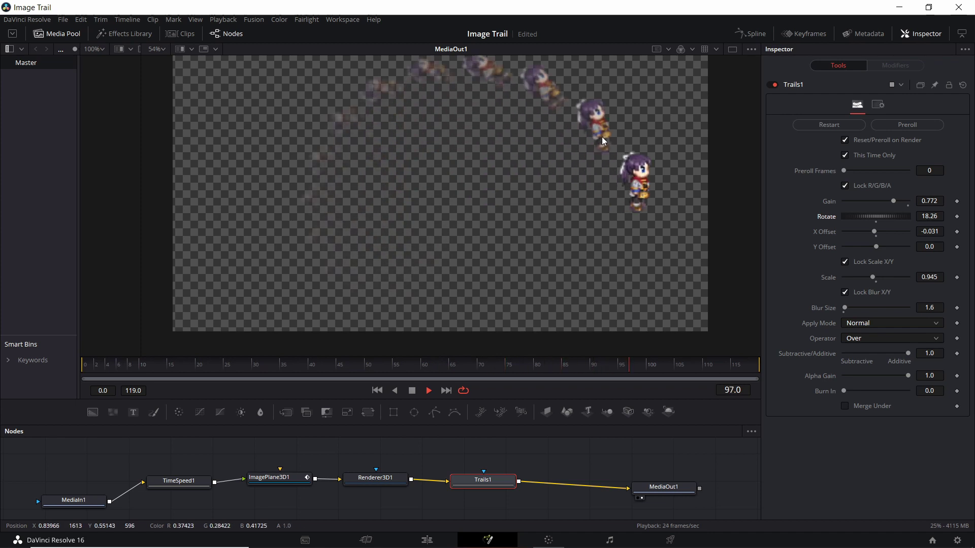
{"action": "left_click_drag", "start_coordinate": [896, 217], "coordinate": [883, 217]}
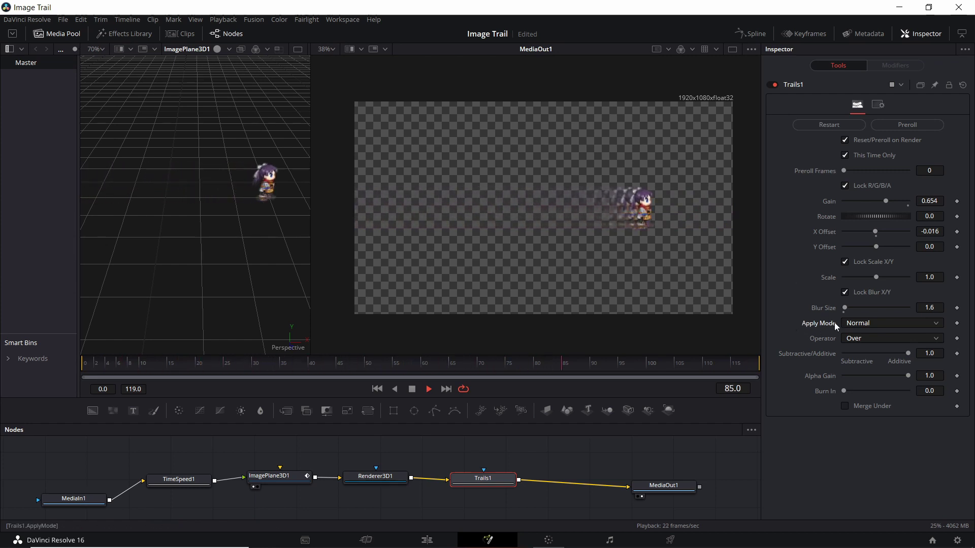
- Set the apply mode of Trails1 to Darken
{"action": "left_click", "coordinate": [853, 326]}
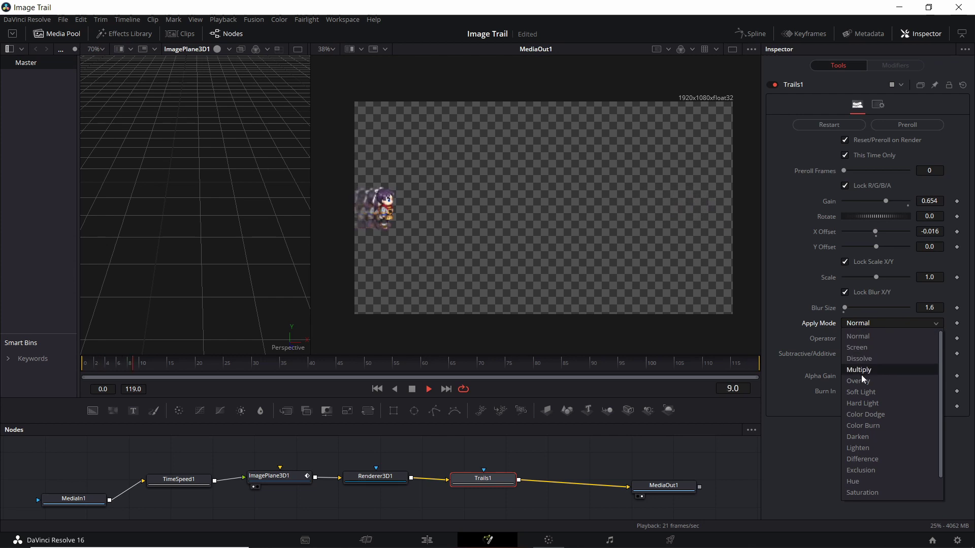
{"action": "left_click", "coordinate": [861, 437]}
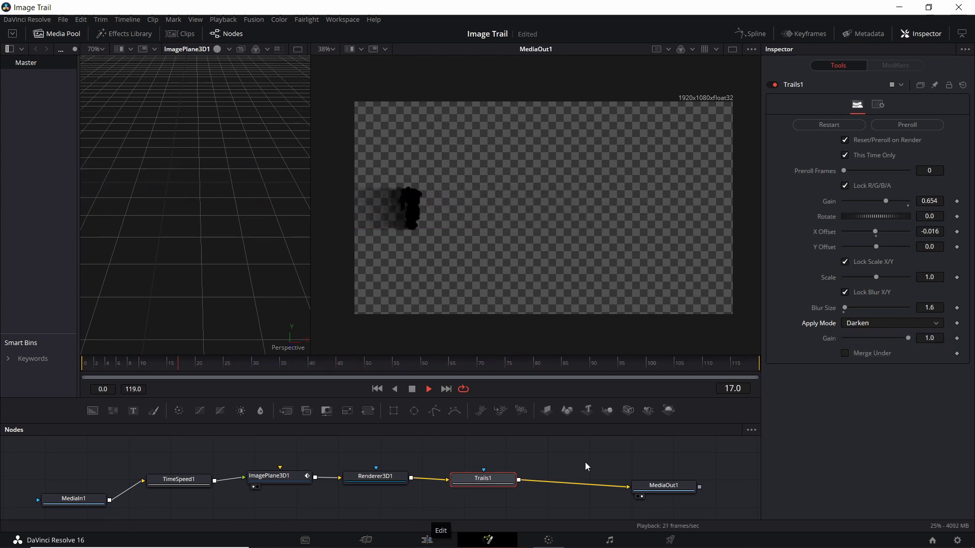
- Paste the "Trails" Text+ clip onto Video 1 beneath the Fusion composition on the Edit page, and return the playhead to 01:00:19:23
{"action": "left_click", "coordinate": [426, 541]}
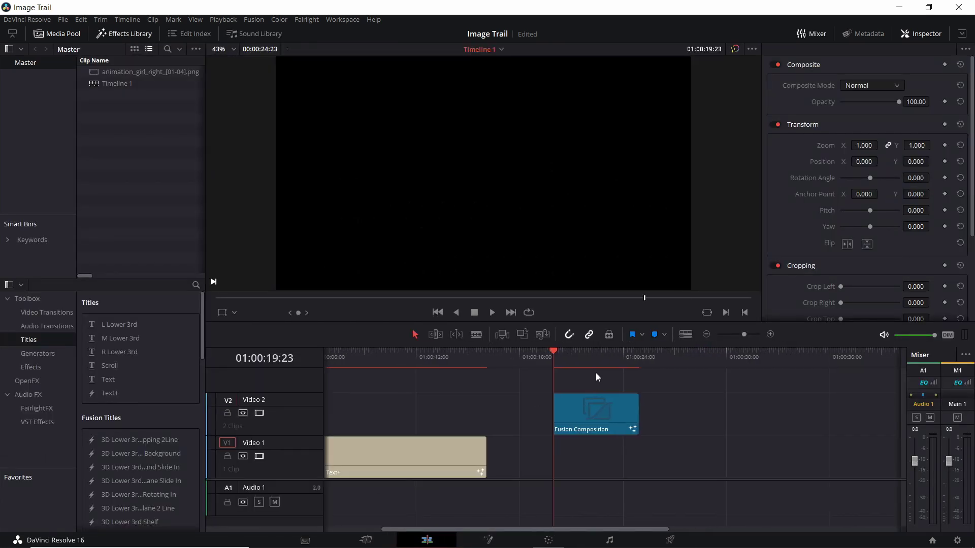
{"action": "key", "text": "ctrl+v"}
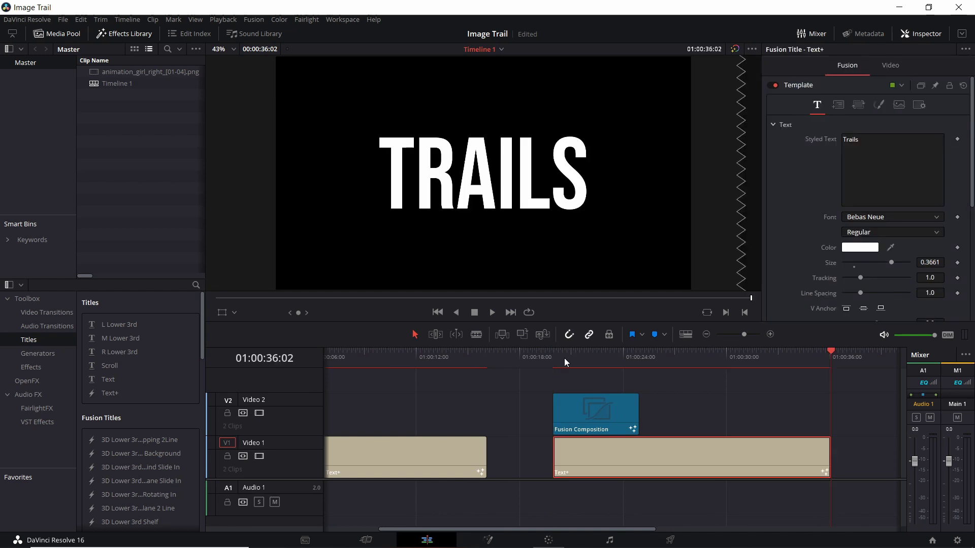
{"action": "left_click", "coordinate": [565, 359]}
{"action": "left_click_drag", "start_coordinate": [564, 359], "coordinate": [563, 360]}
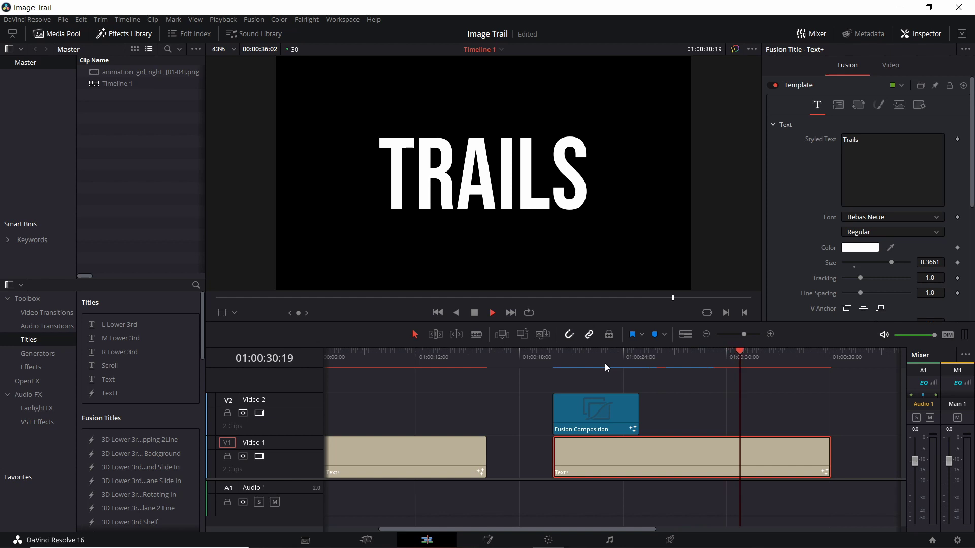
{"action": "left_click", "coordinate": [550, 363]}
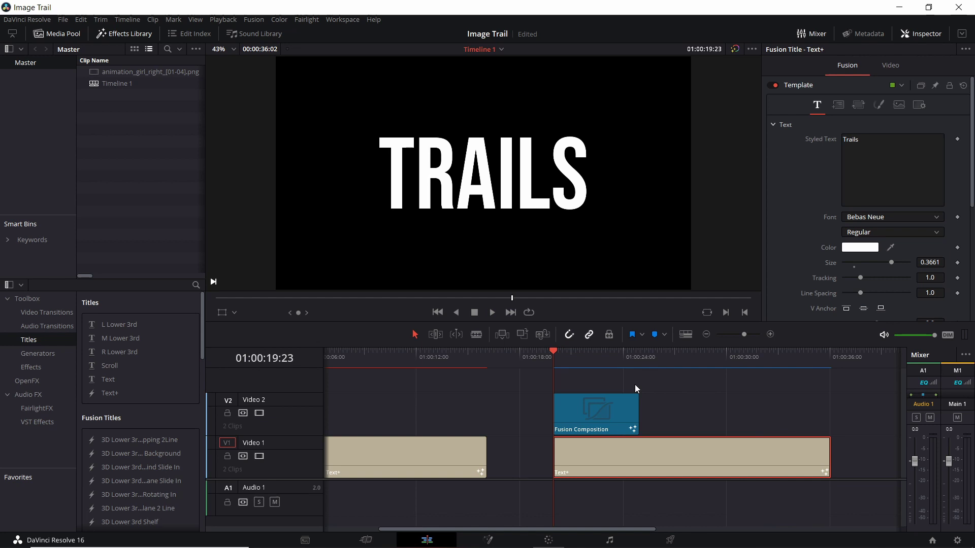